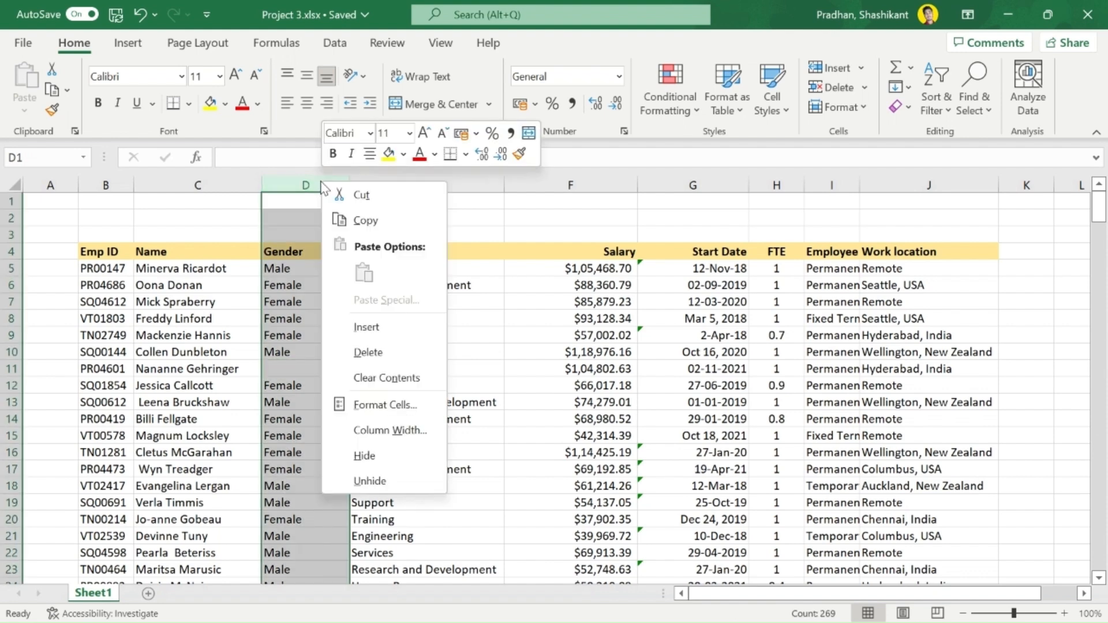
Step: Insert a blank column before Gender and give it the header "Cleaned Name" in D4
left_click(396, 325)
left_click(330, 282)
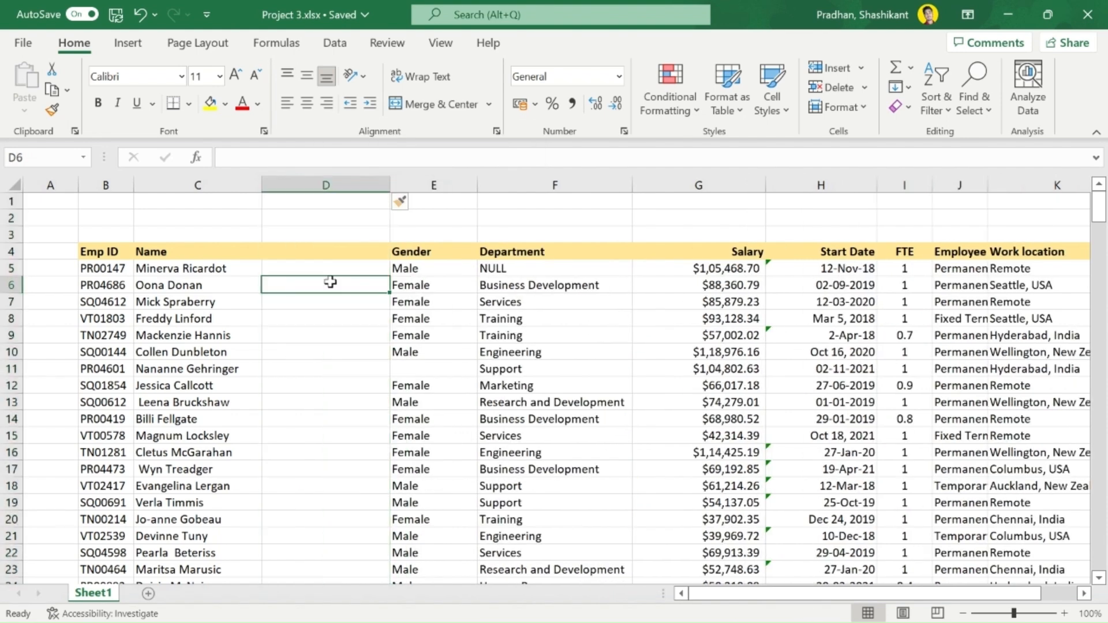
left_click(294, 252)
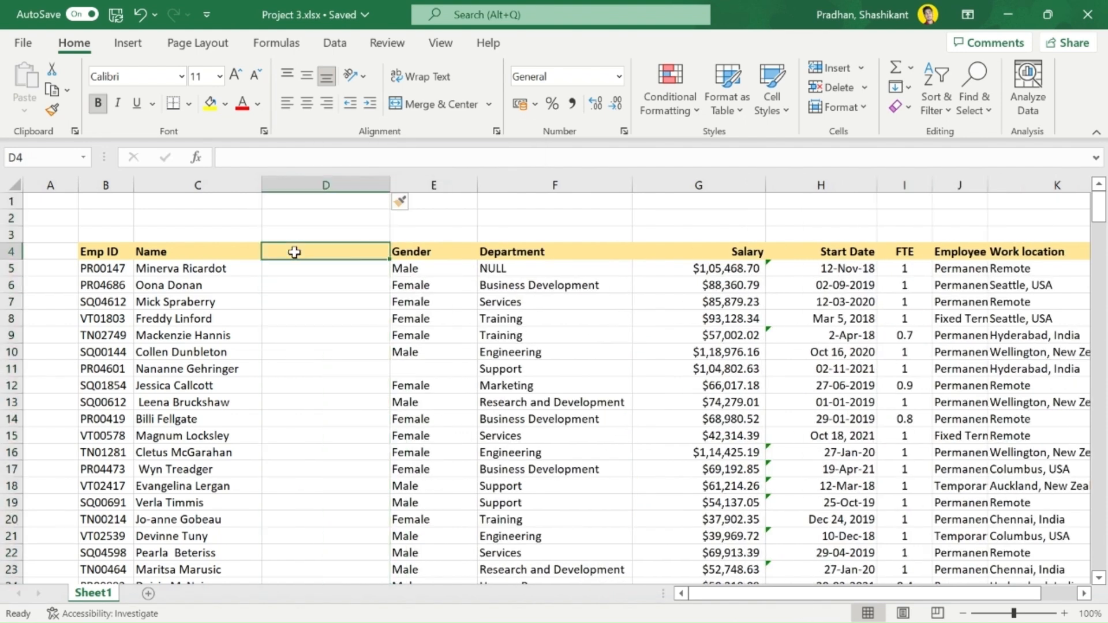
type("C")
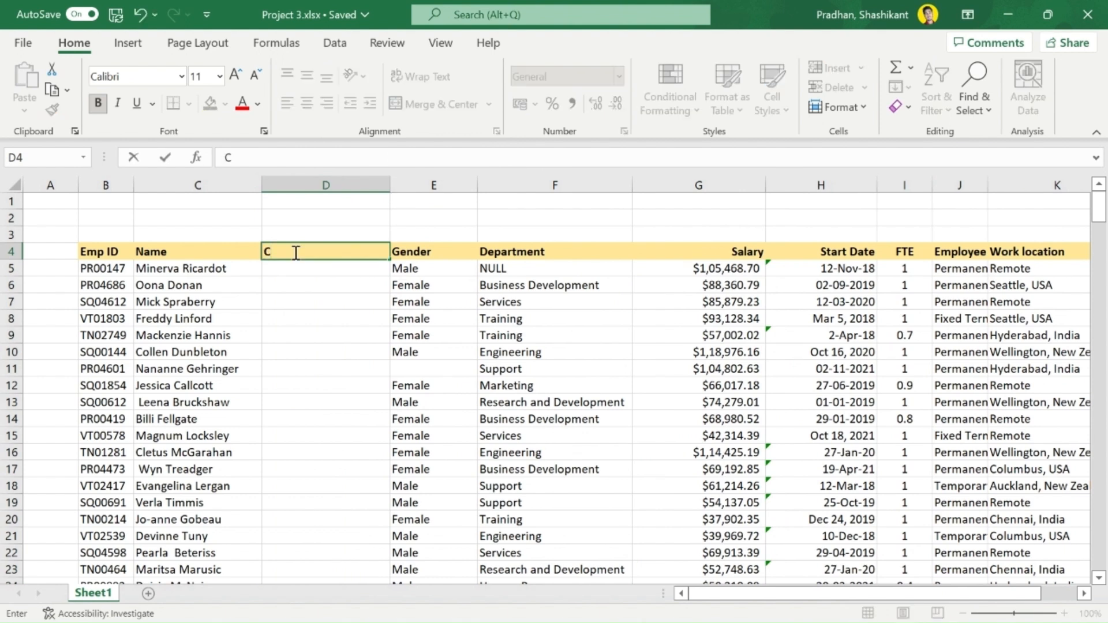
type("leaned Name")
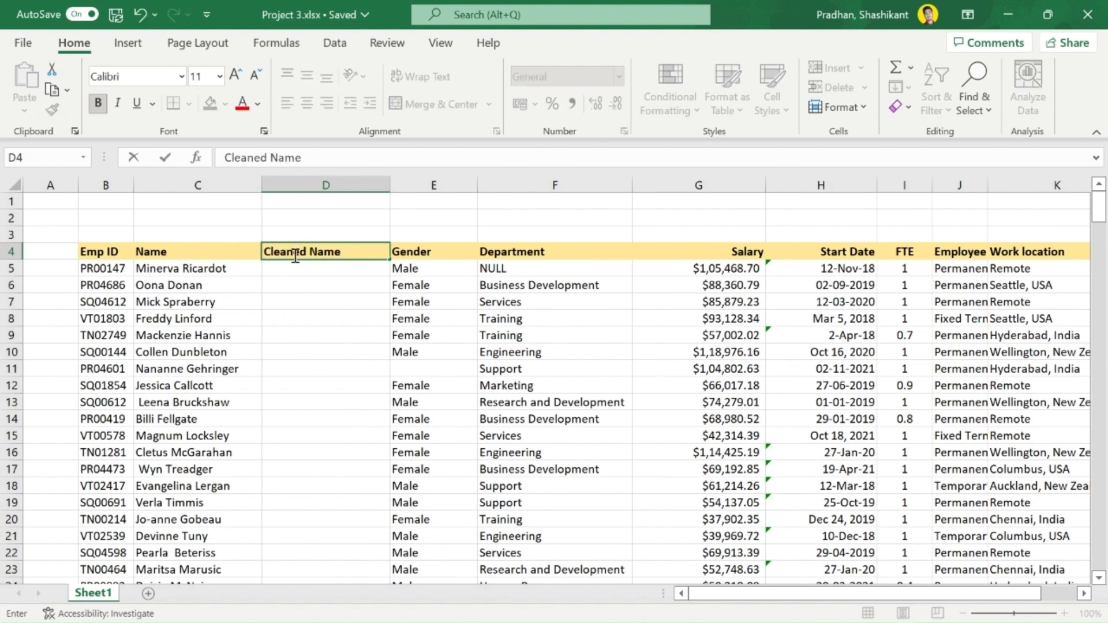
Step: Enter the formula =TRIM(C5) in D5 to strip extra spaces from the first employee's name
left_click(288, 268)
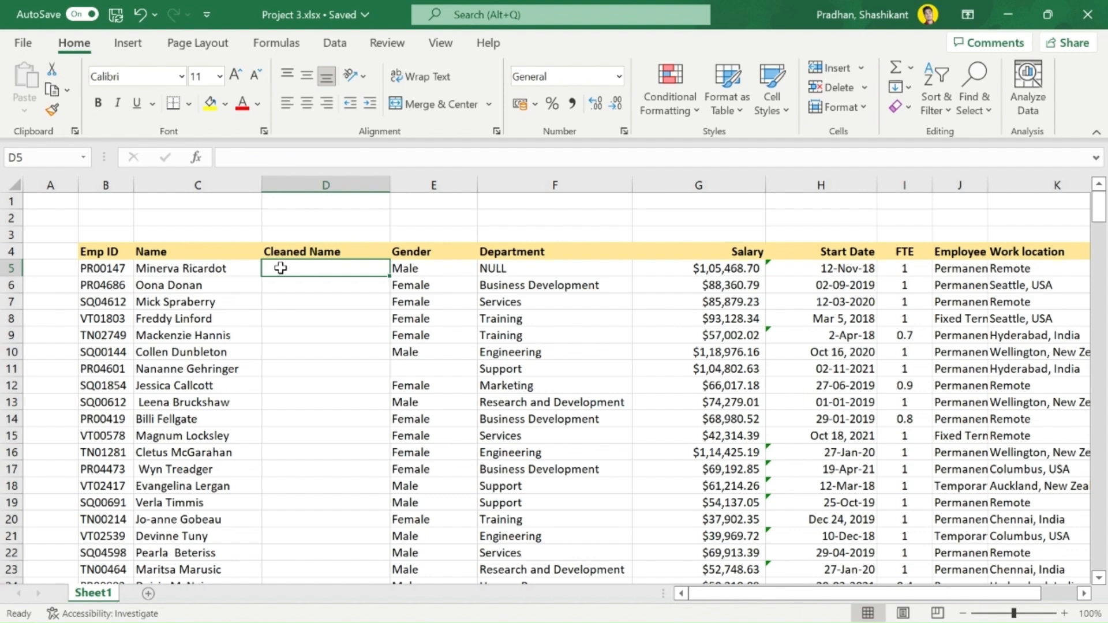
type("=trim")
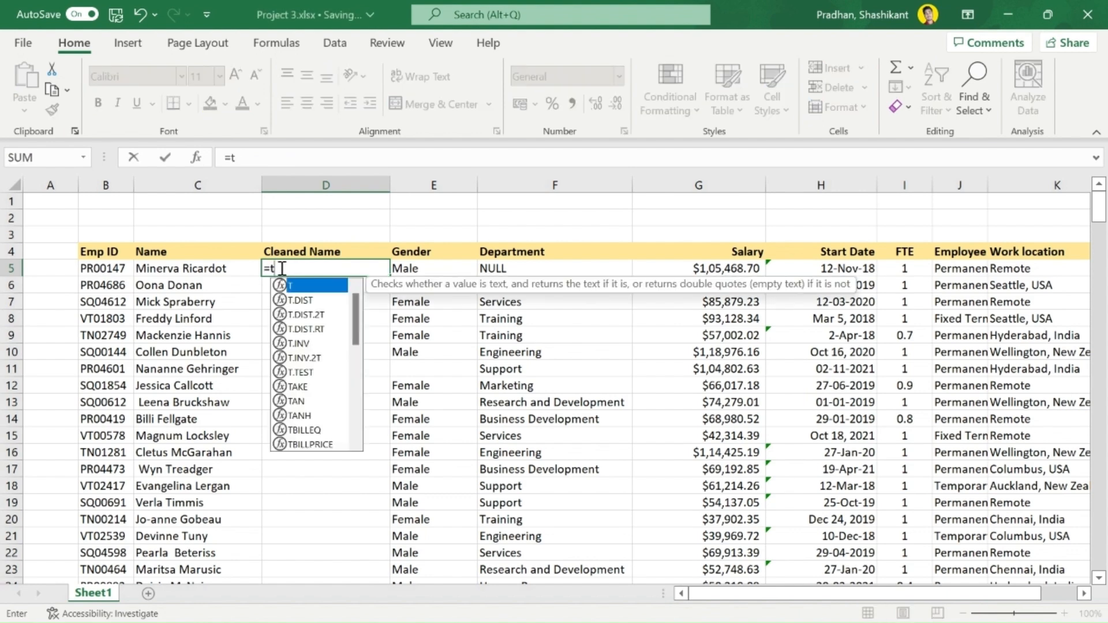
double_click(323, 283)
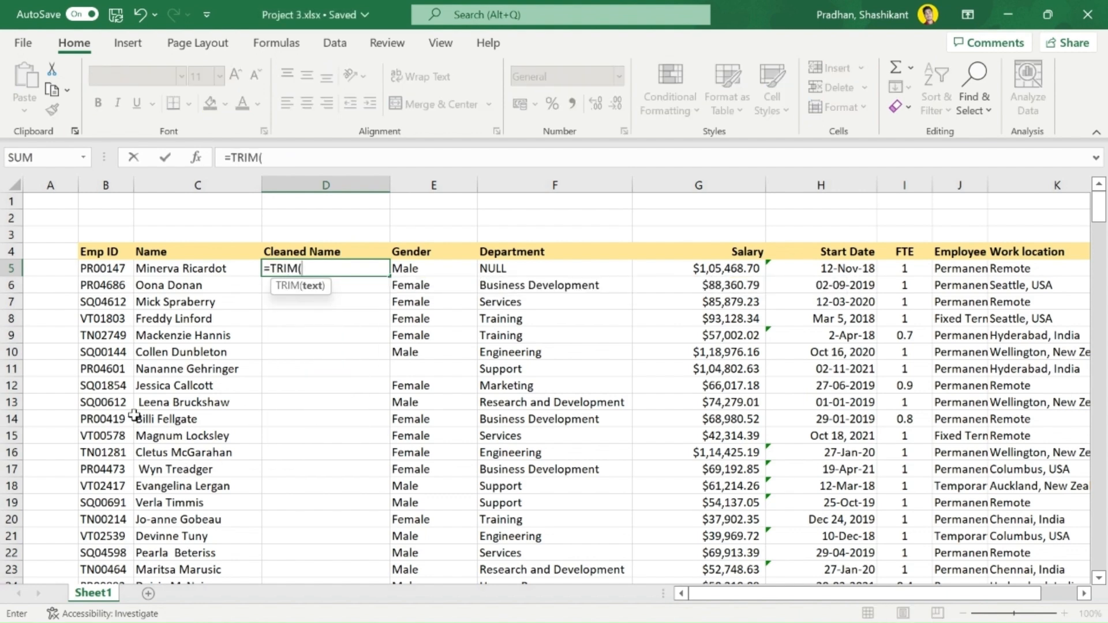
left_click(140, 474)
left_click(184, 269)
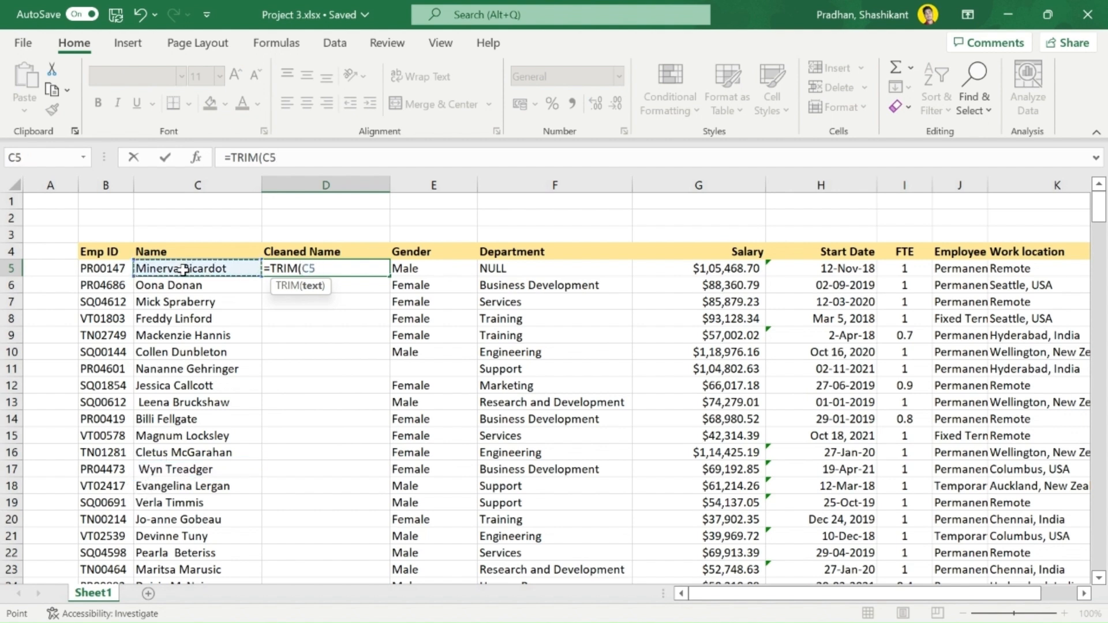
type(")")
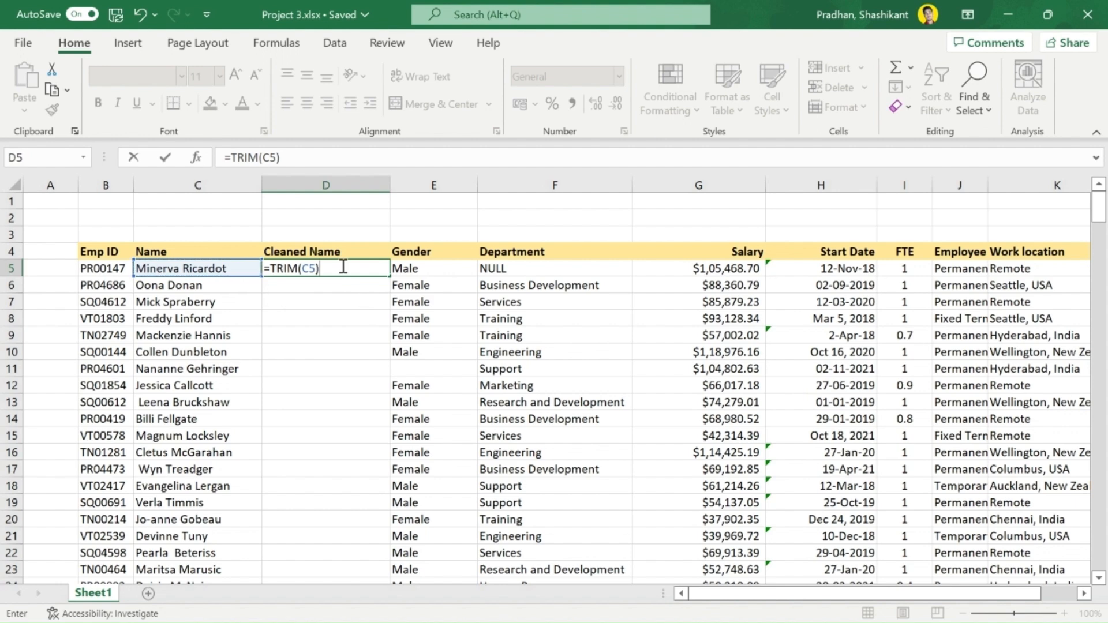
key("Return")
Step: Fill the TRIM formula down the whole Cleaned Name column and compare the results with the original names
left_click(348, 267)
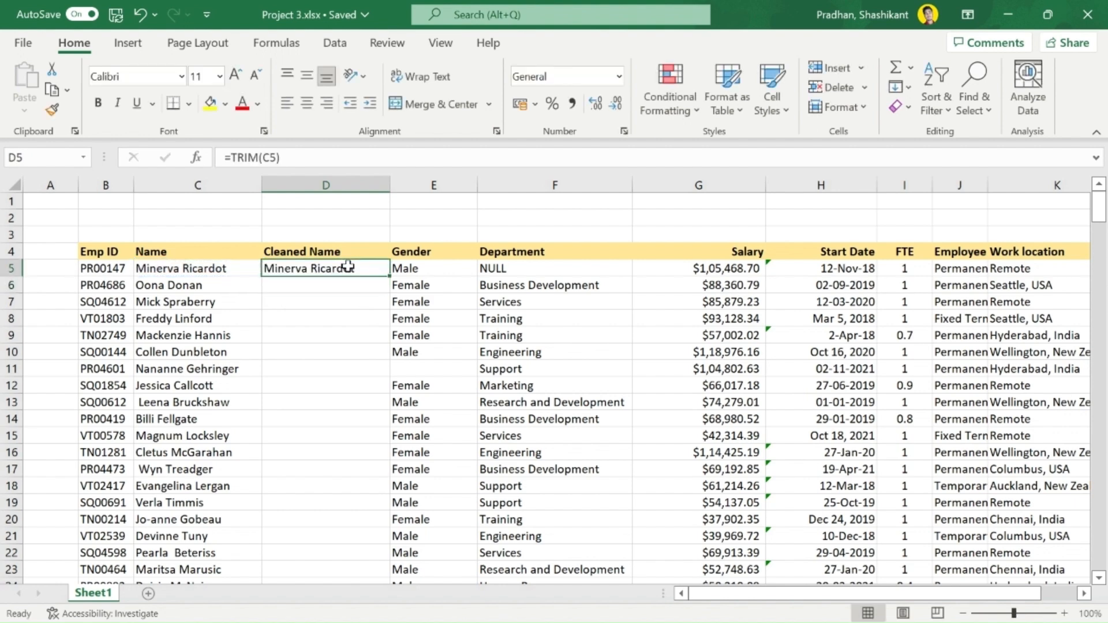
double_click(389, 277)
scroll(447, 403, "down", 7)
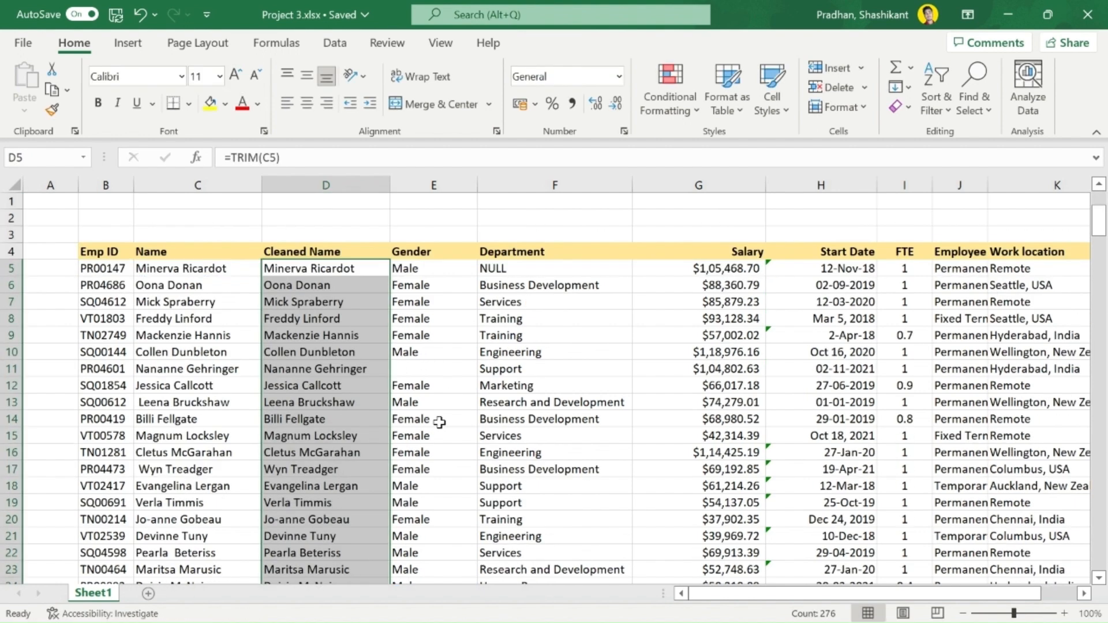
left_click(310, 282)
left_click(293, 266)
left_click(162, 269)
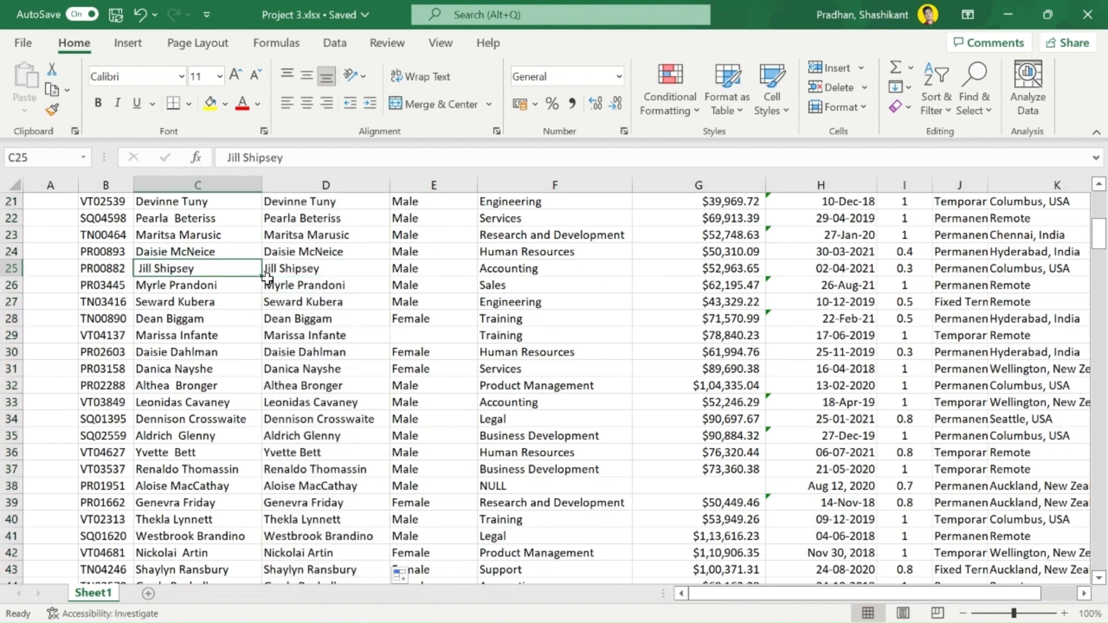
scroll(310, 271, "up", 7)
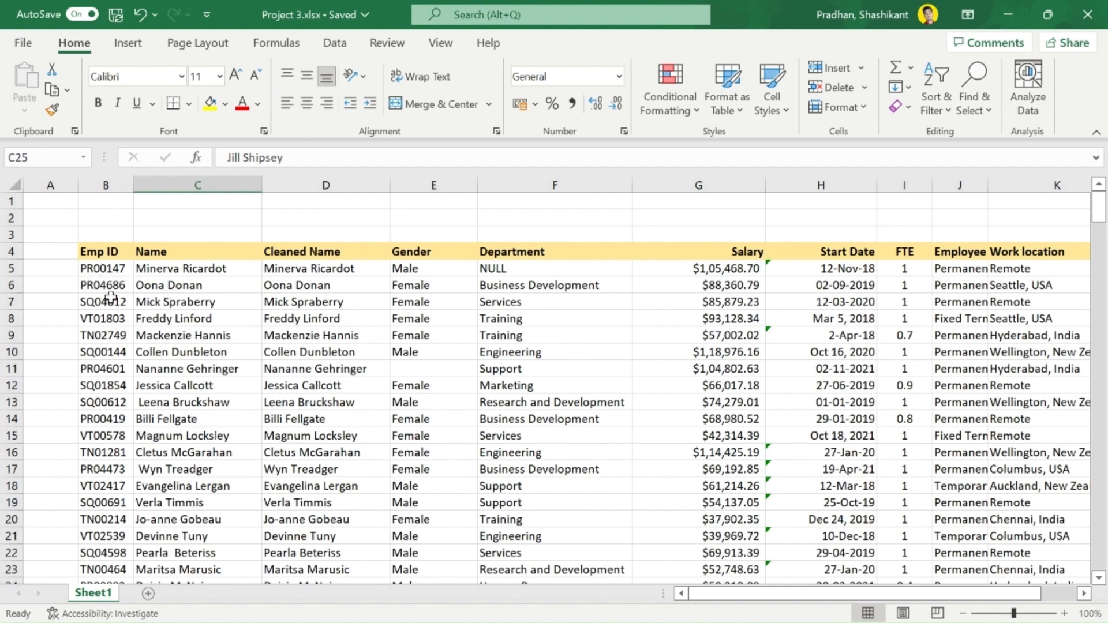
Step: Load the full employee range B4:K280 into the Power Query Editor as a table with headers
left_click(96, 249)
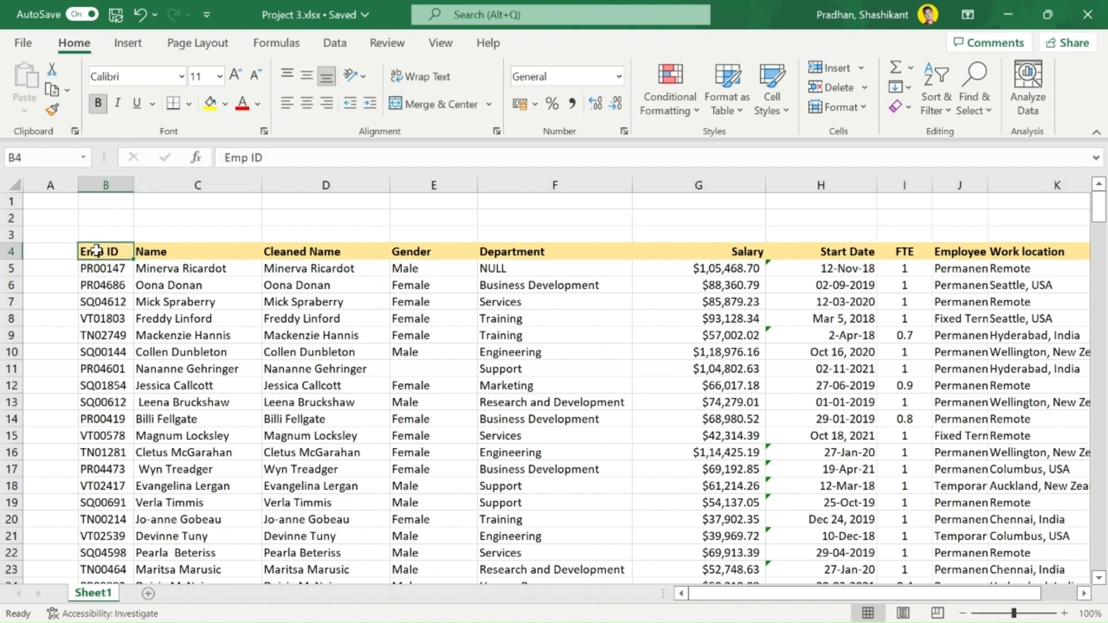
key("ctrl+shift+End")
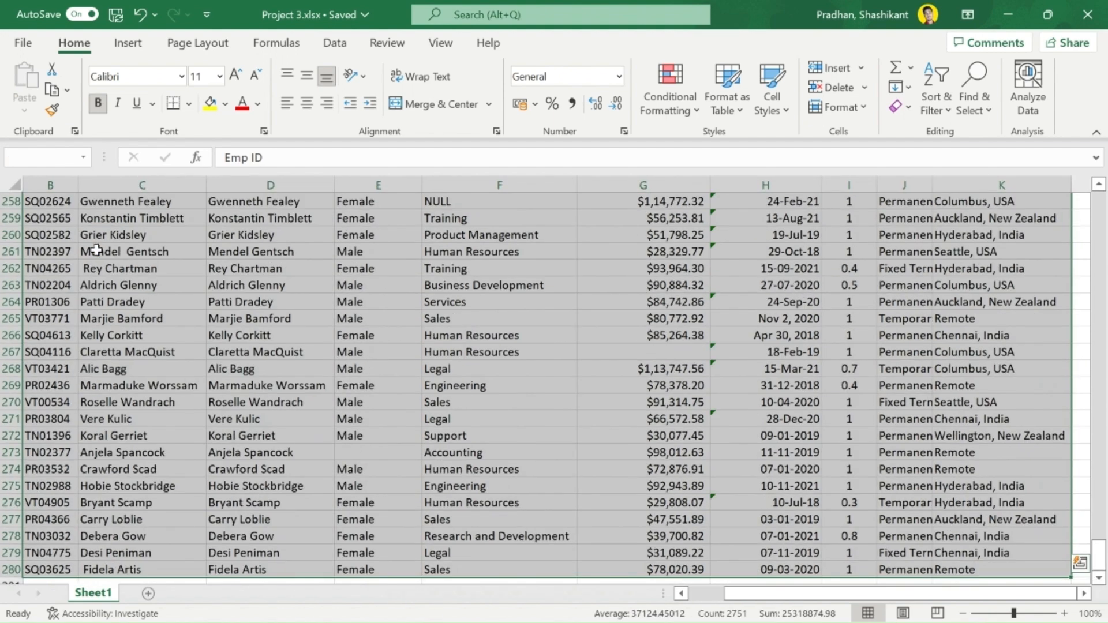
left_click(334, 43)
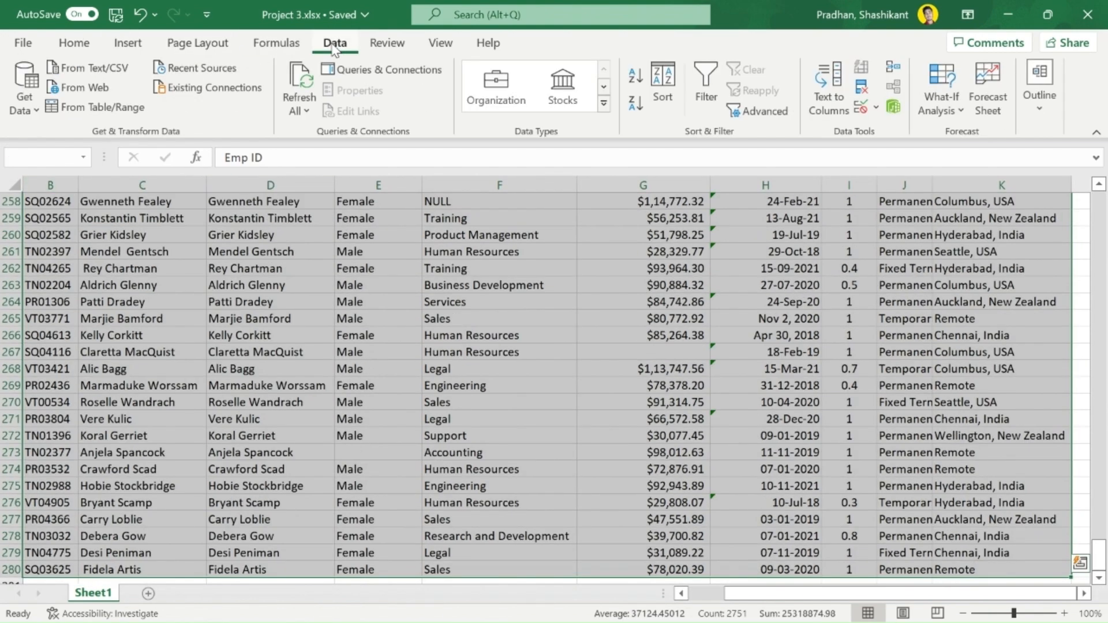
left_click(101, 108)
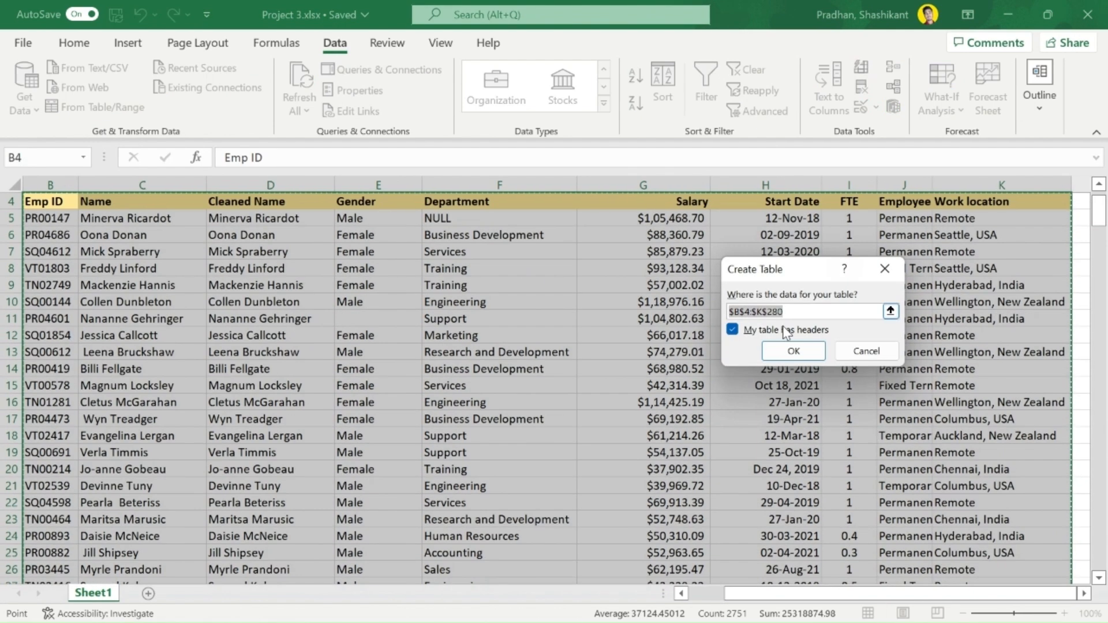
left_click(791, 348)
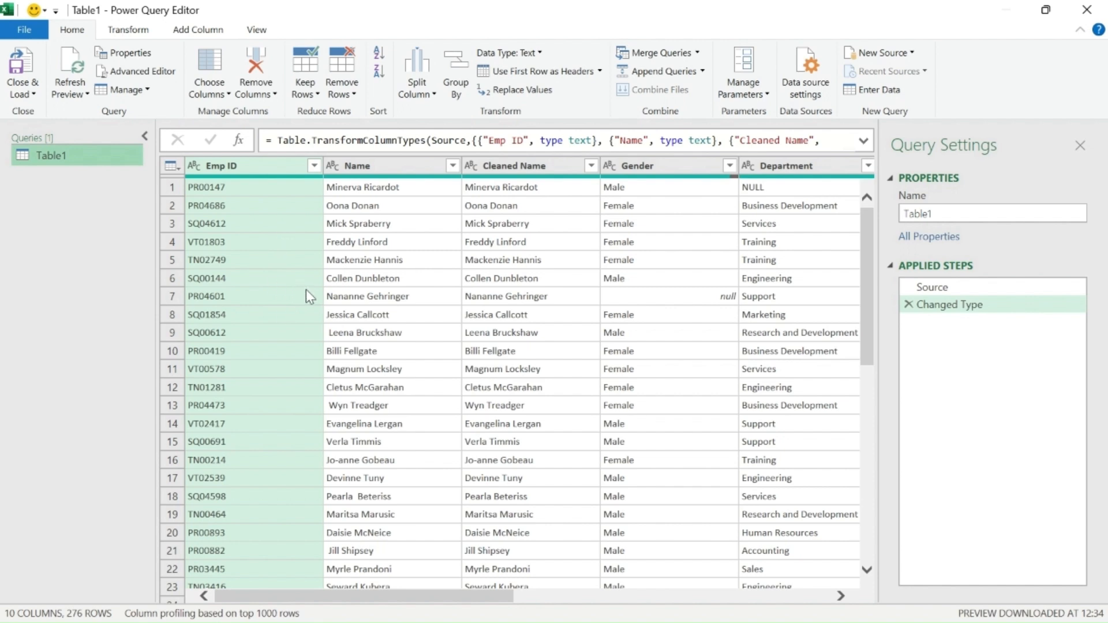
Step: Split the Emp ID column by number of characters, using 2 characters once, as far left as possible
right_click(235, 169)
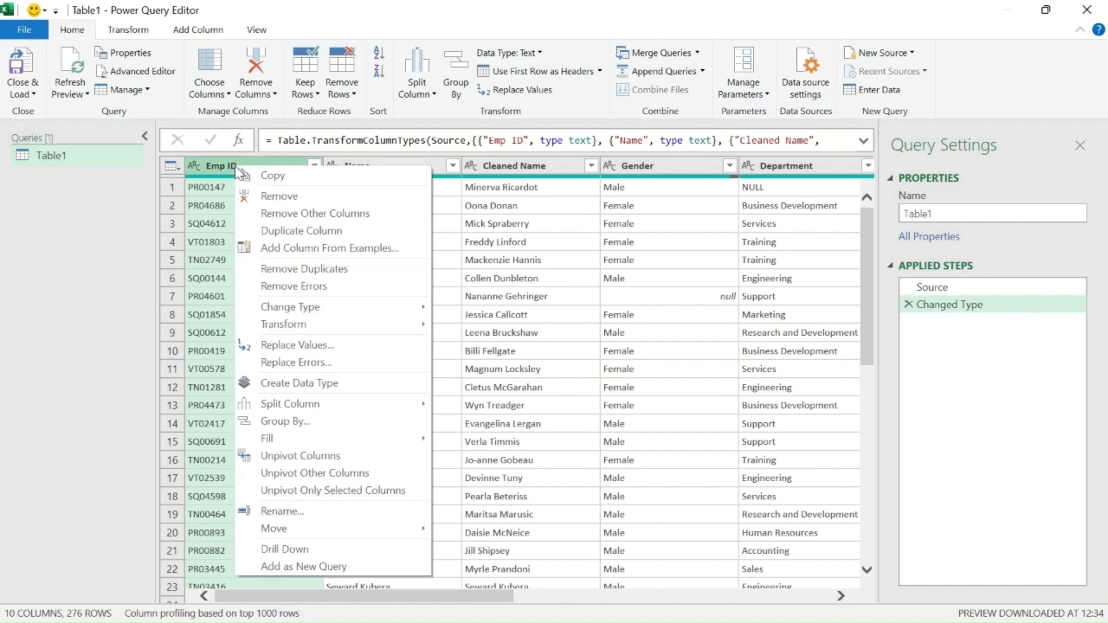
mouse_move(383, 407)
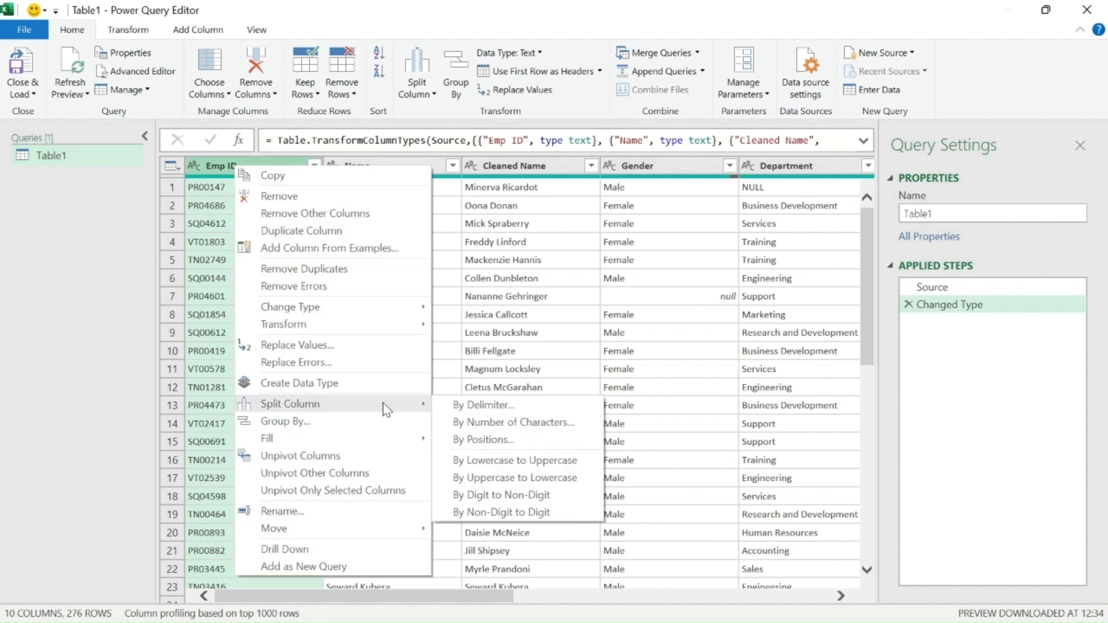
left_click(535, 424)
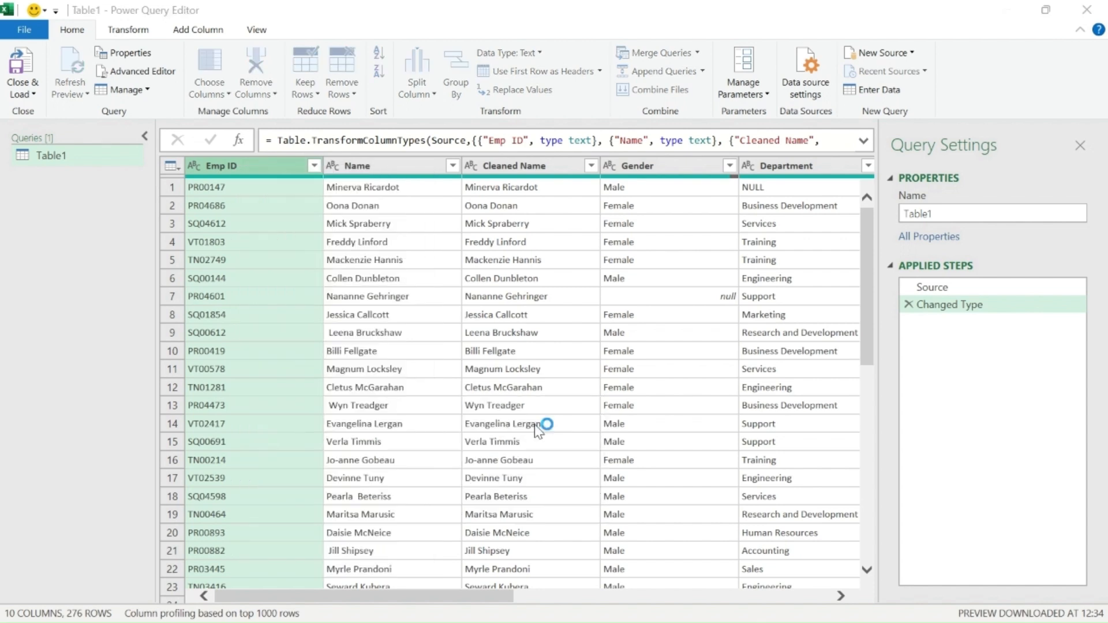
left_click(339, 269)
type("2")
left_click(289, 314)
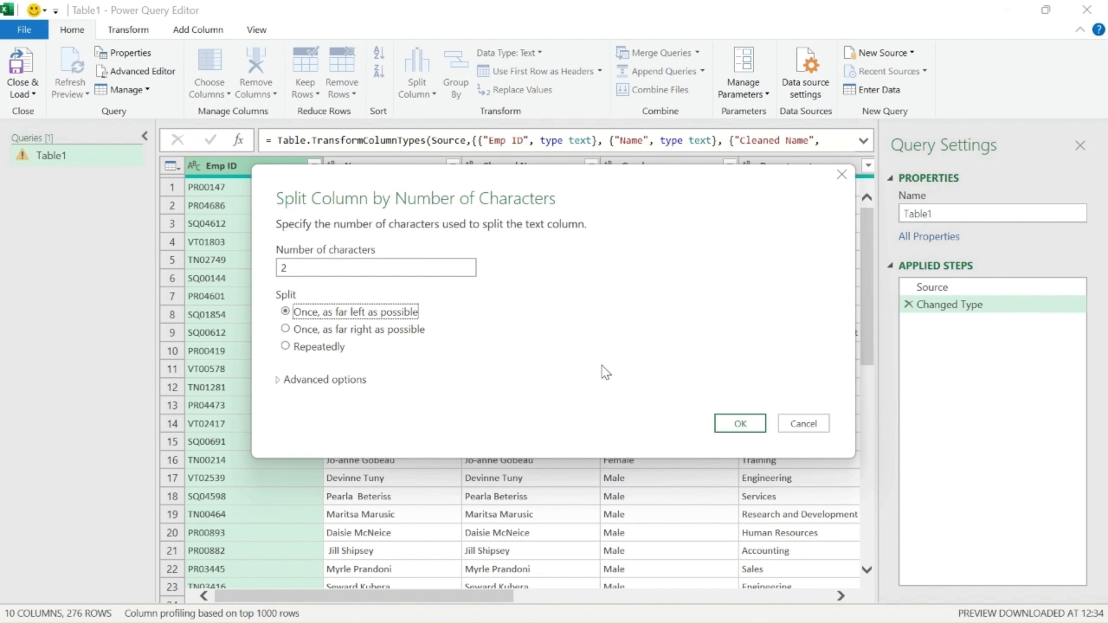
left_click(741, 424)
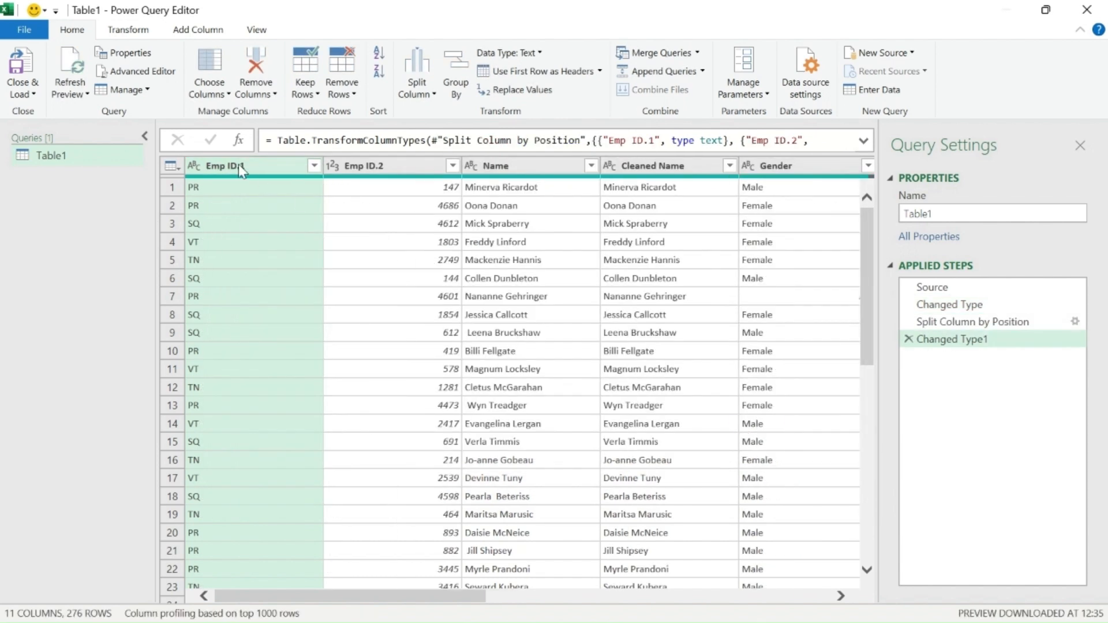
Step: Rename the two split ID columns to "Cost Center" and "Emp Number"
double_click(241, 166)
type("Cost")
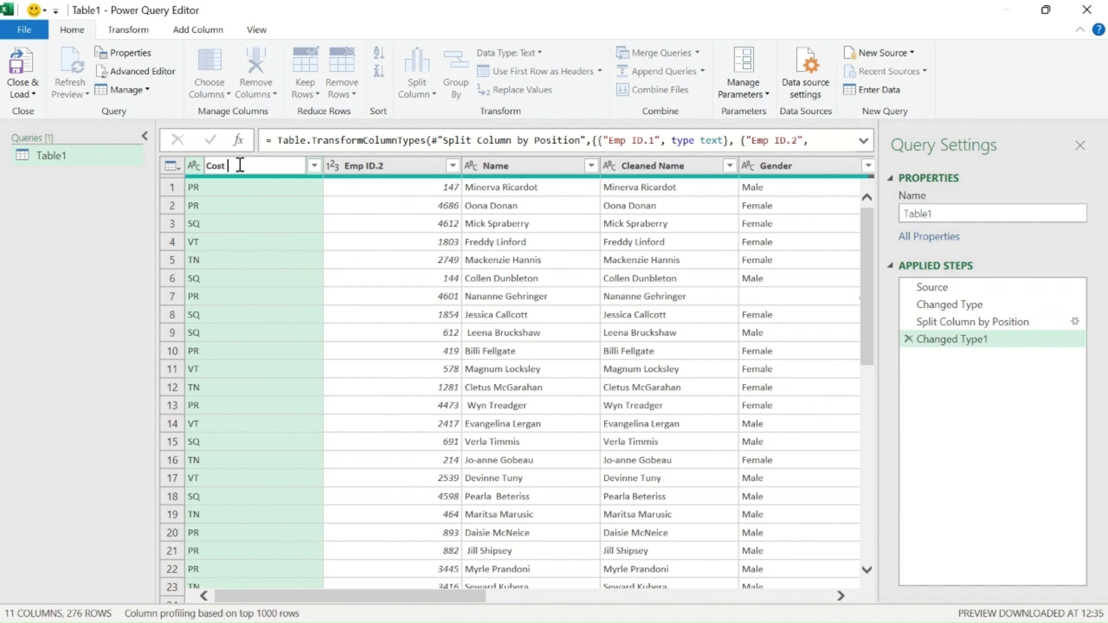
type(" Center")
double_click(347, 166)
type("Emp N")
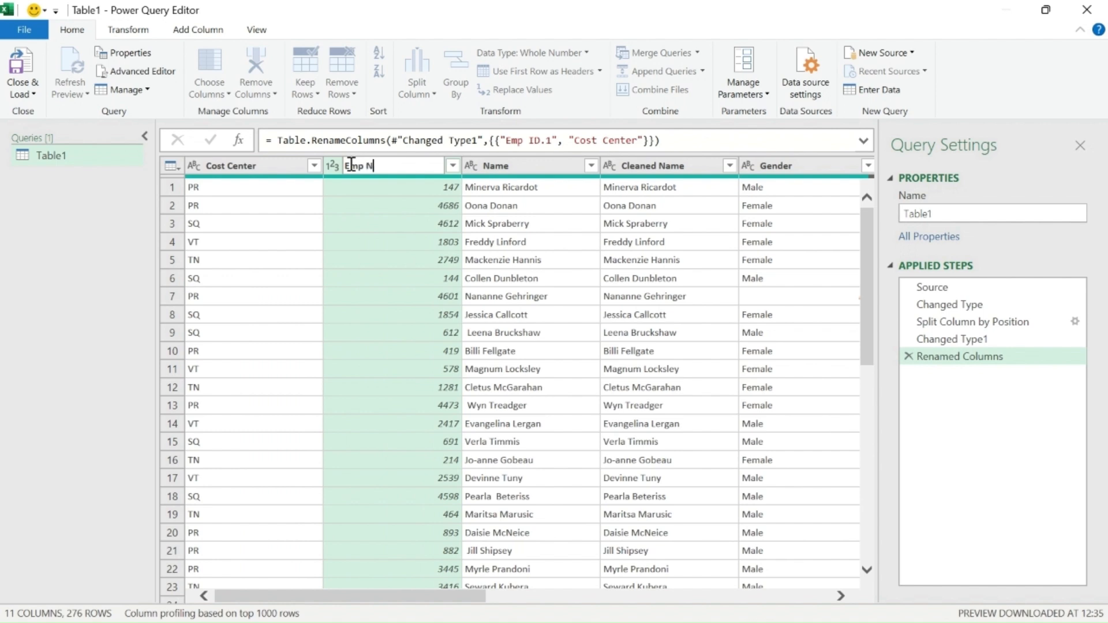
type("umber")
key("Return")
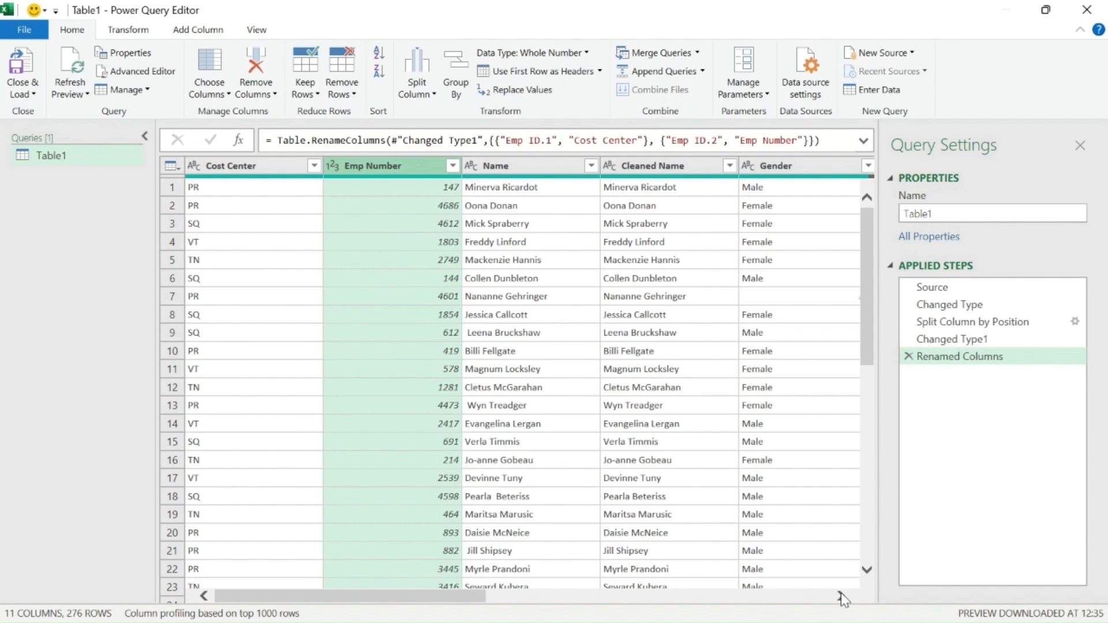
Step: Change the Start Date column's data type to Date
scroll(840, 593, "right", 5)
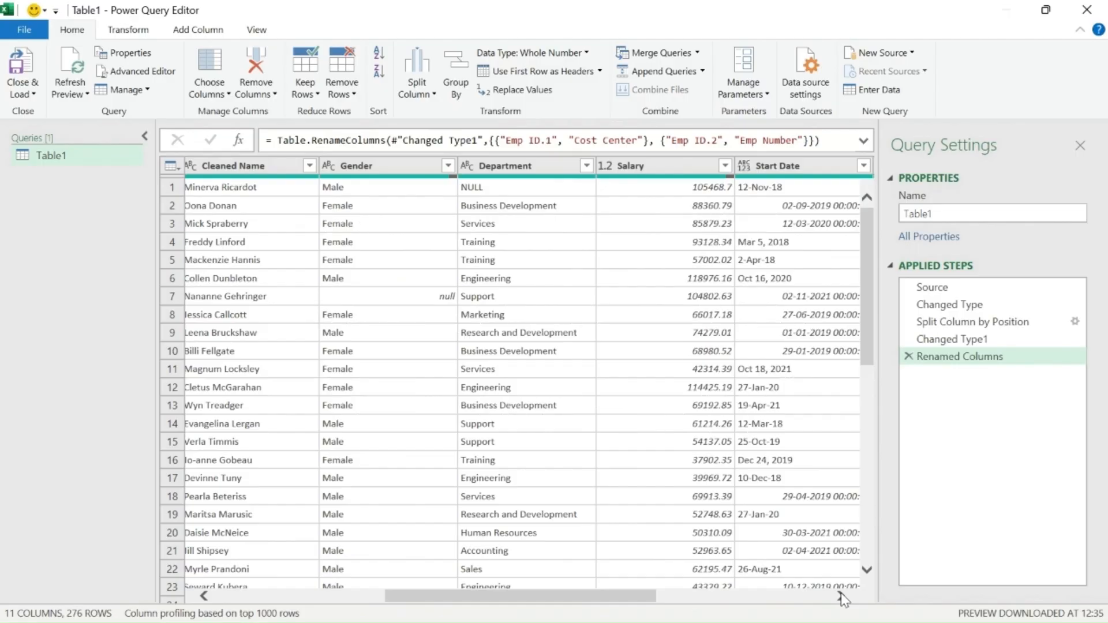
scroll(487, 306, "right", 5)
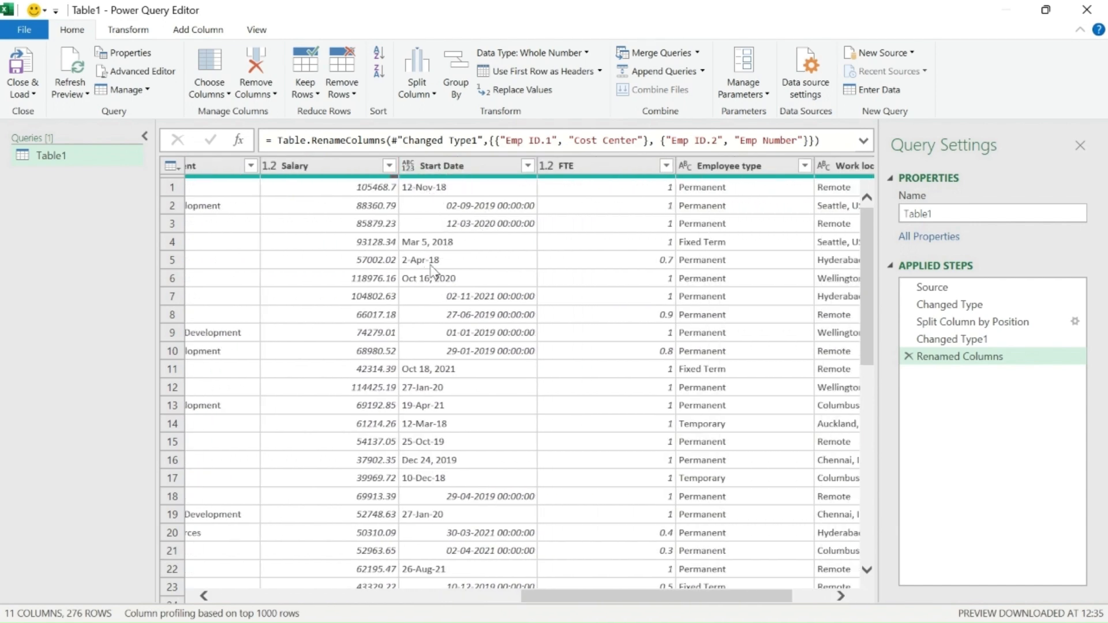
right_click(499, 172)
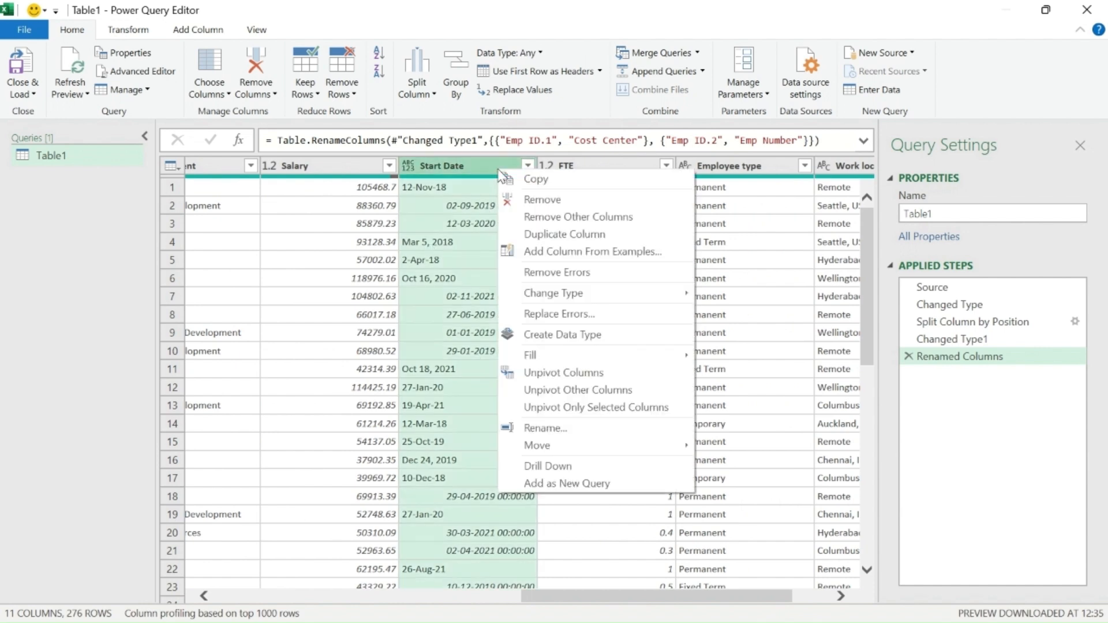
mouse_move(555, 296)
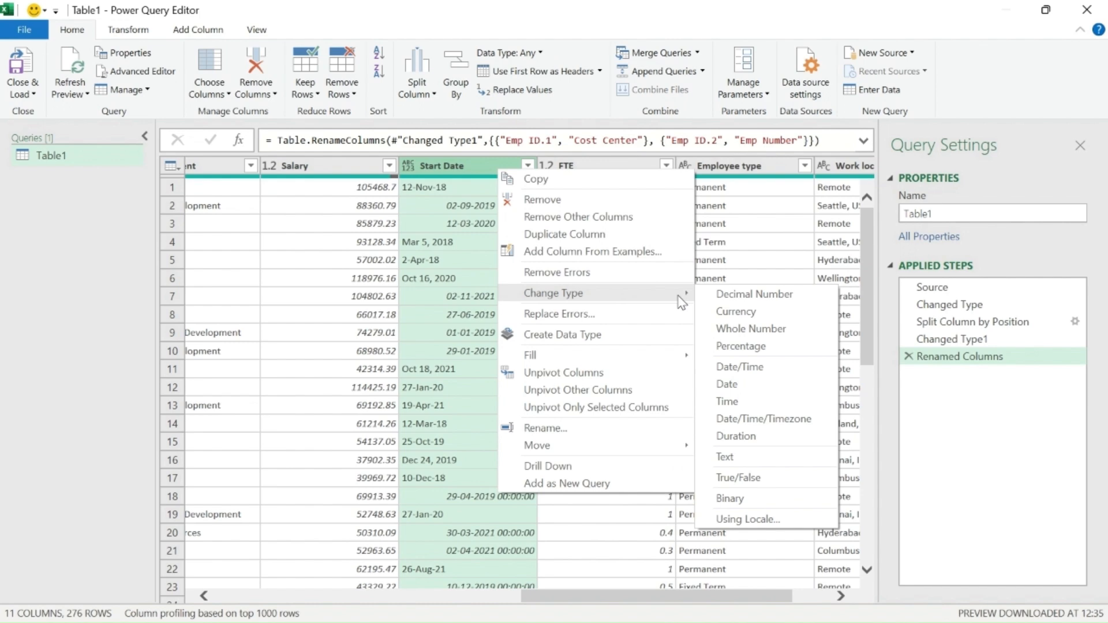
left_click(745, 385)
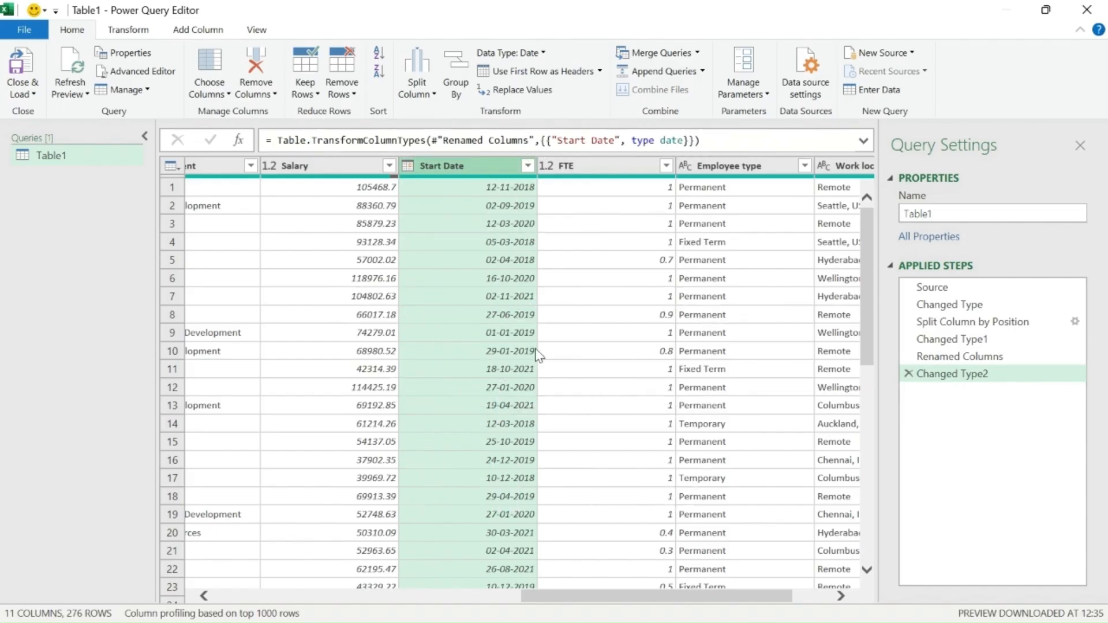
left_click(539, 351)
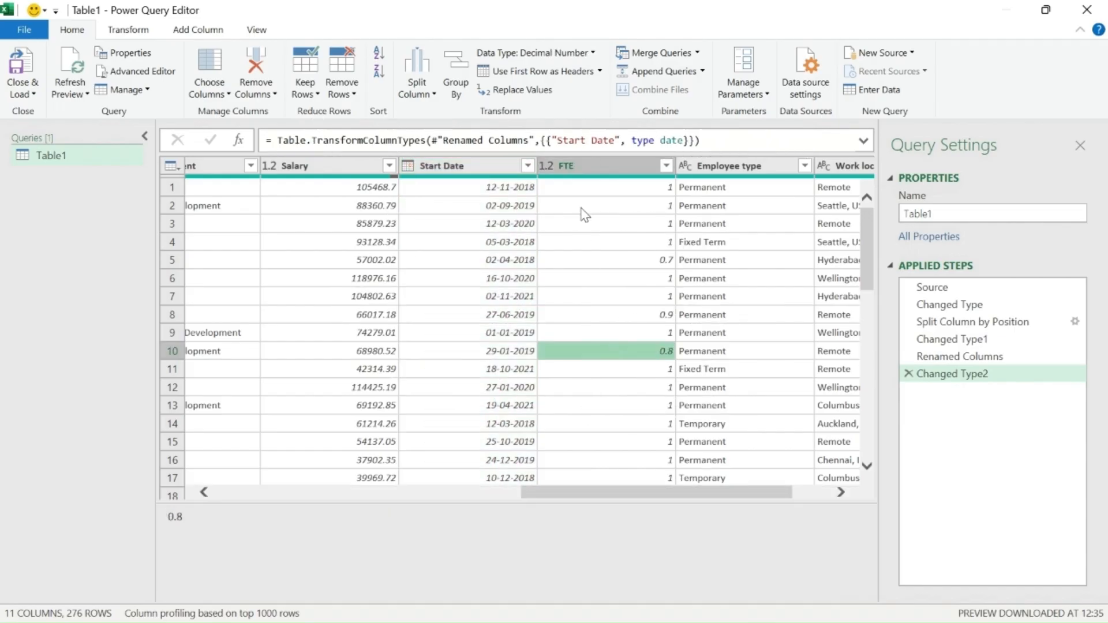
Step: Start a conditional column named "Work Type" that tests the FTE column
left_click(586, 166)
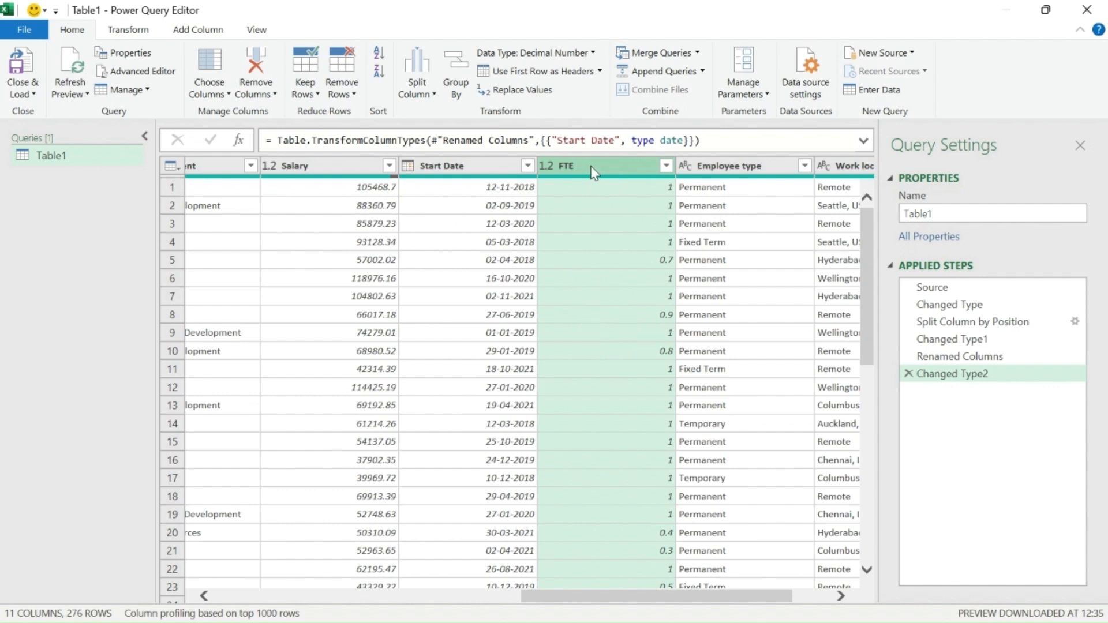
left_click(222, 32)
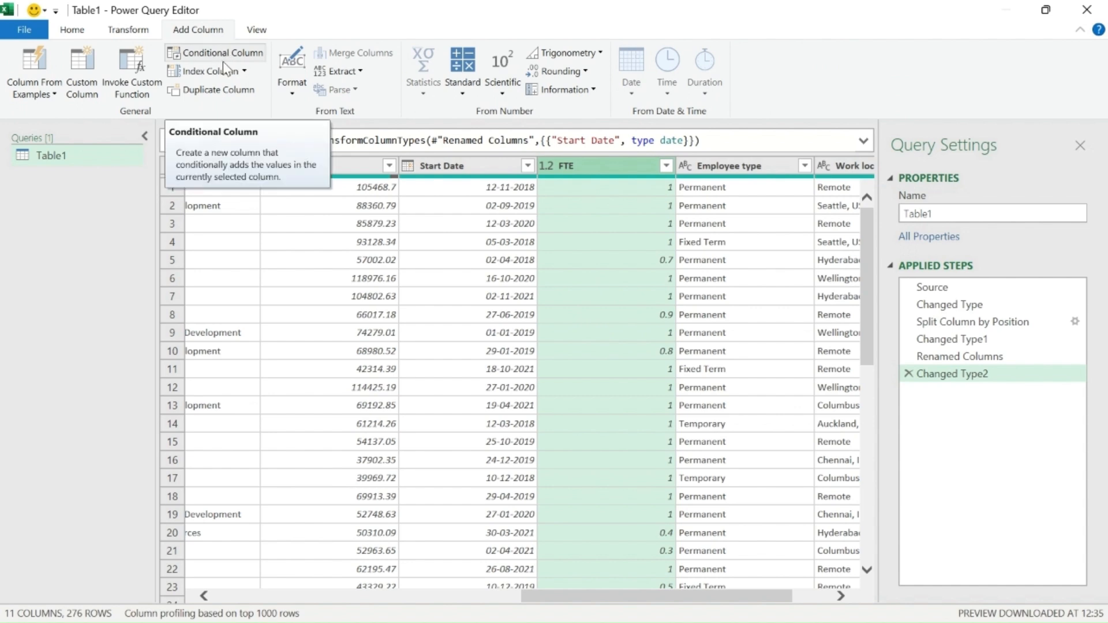
left_click(224, 58)
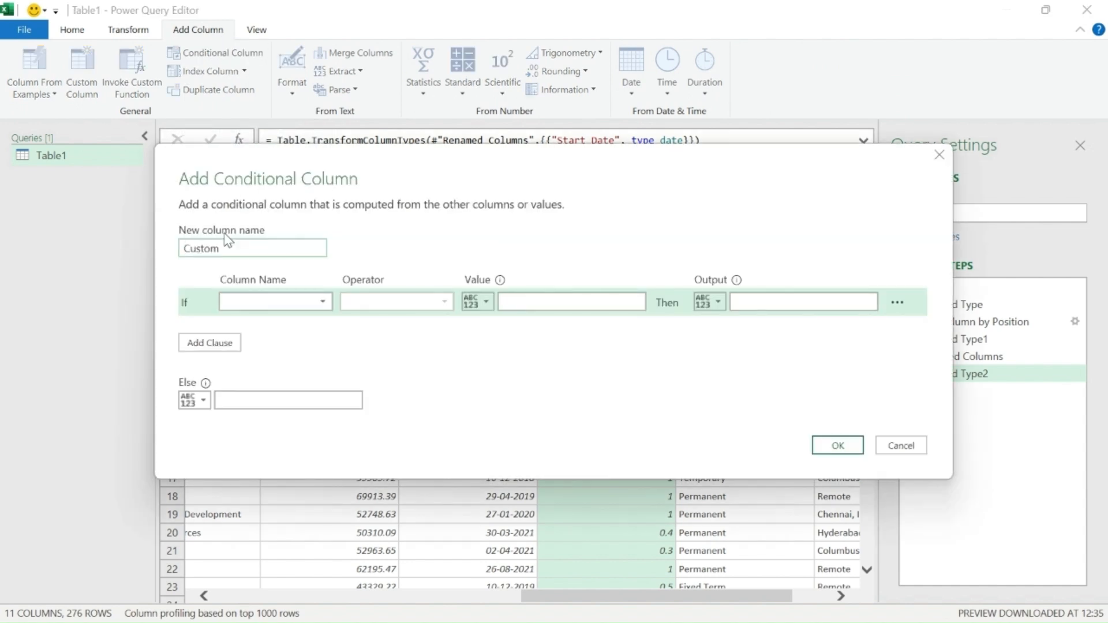
double_click(223, 248)
type("Work Type")
left_click(257, 306)
left_click(235, 460)
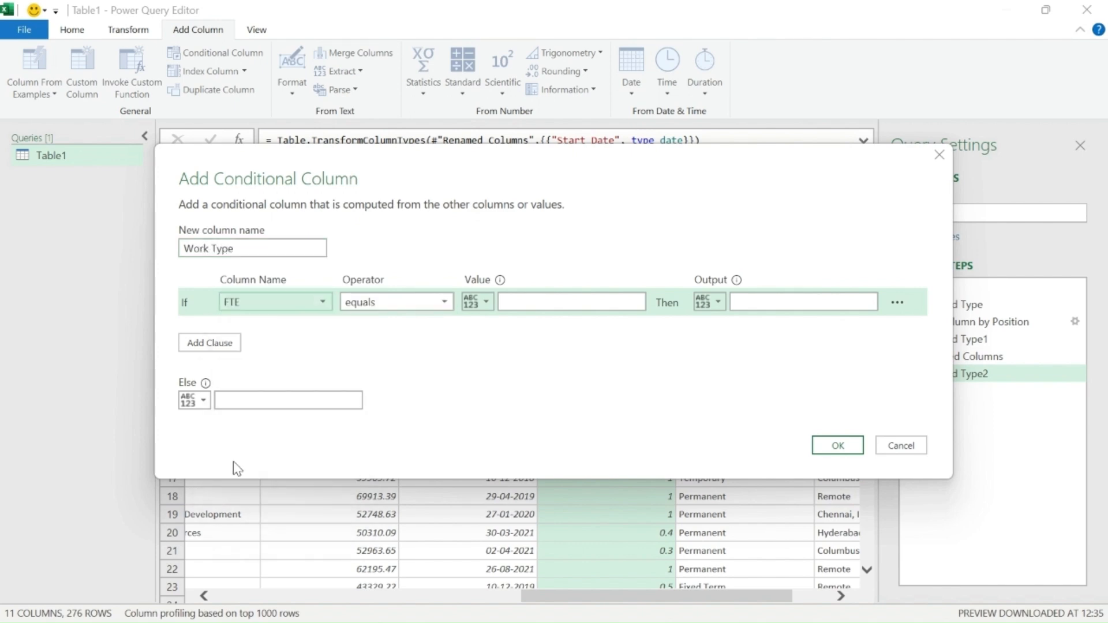
Step: Set the condition to FTE is less than 1, output "Part Time", else "Full Time", and create the column
left_click(390, 300)
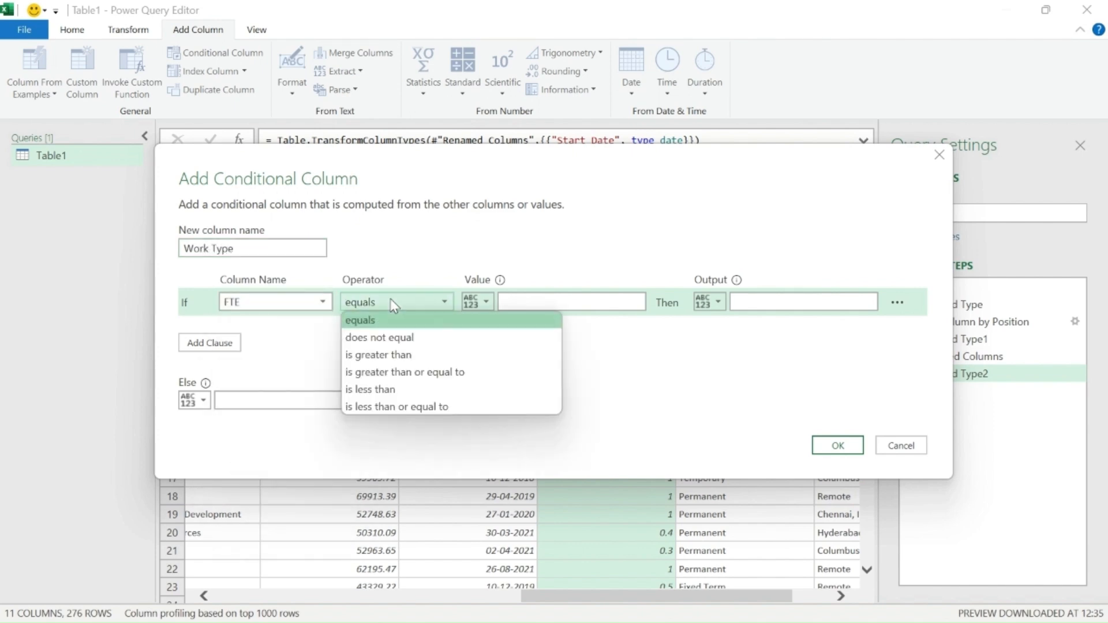
left_click(383, 390)
left_click(547, 300)
type("1")
left_click(754, 296)
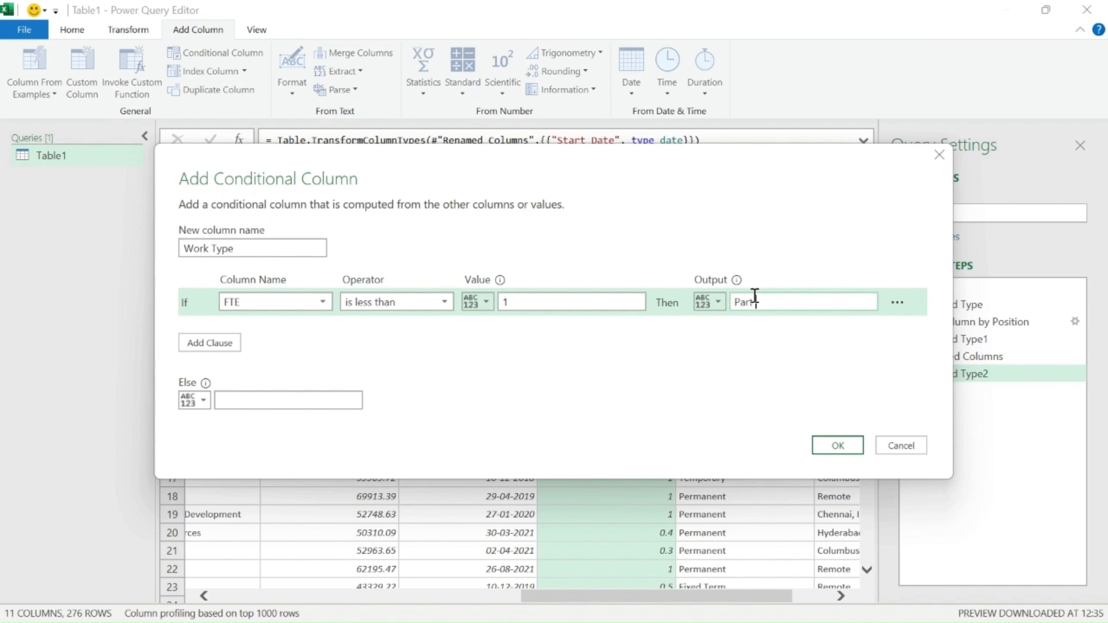
left_click(297, 399)
left_click(825, 447)
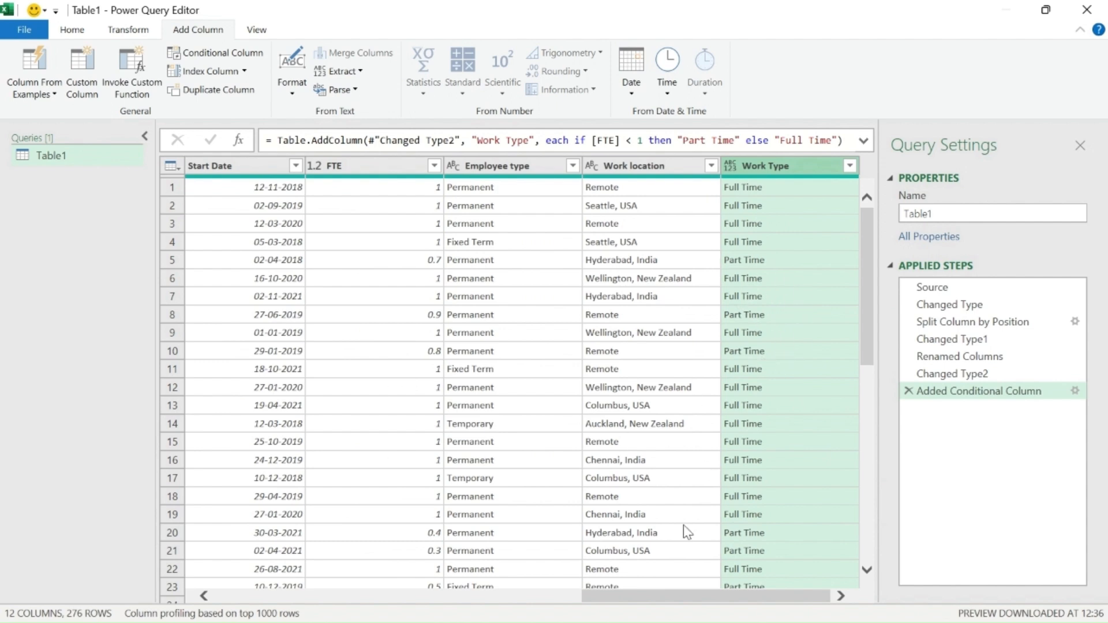
Step: Replace null values in the Gender column with "Other"
left_click_drag(703, 604, 430, 613)
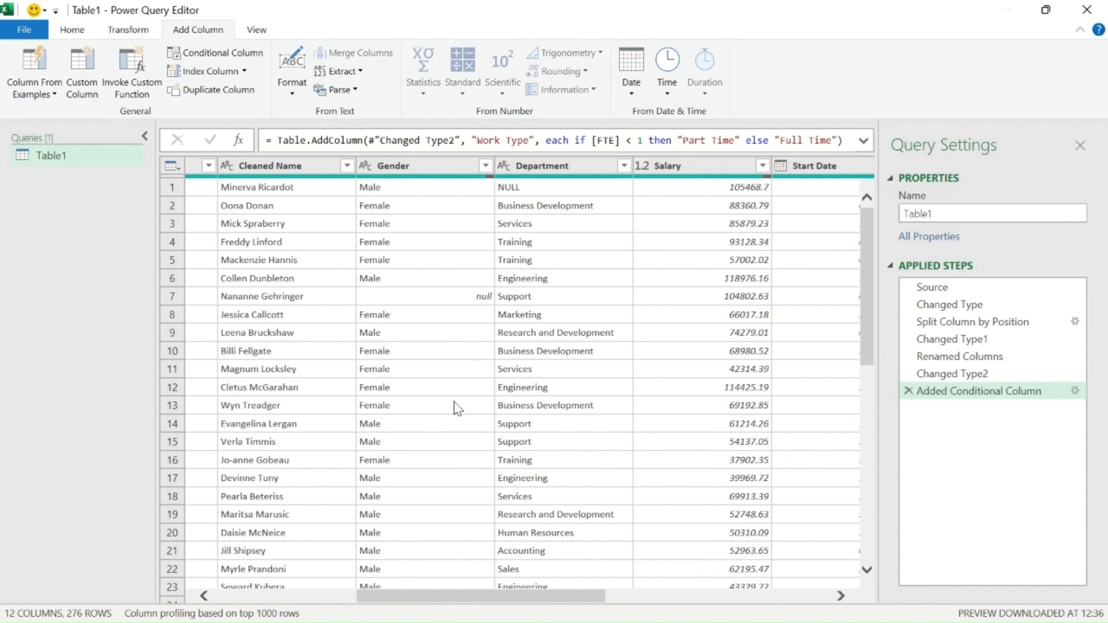
scroll(470, 399, "down", 6)
scroll(486, 319, "up", 6)
right_click(428, 167)
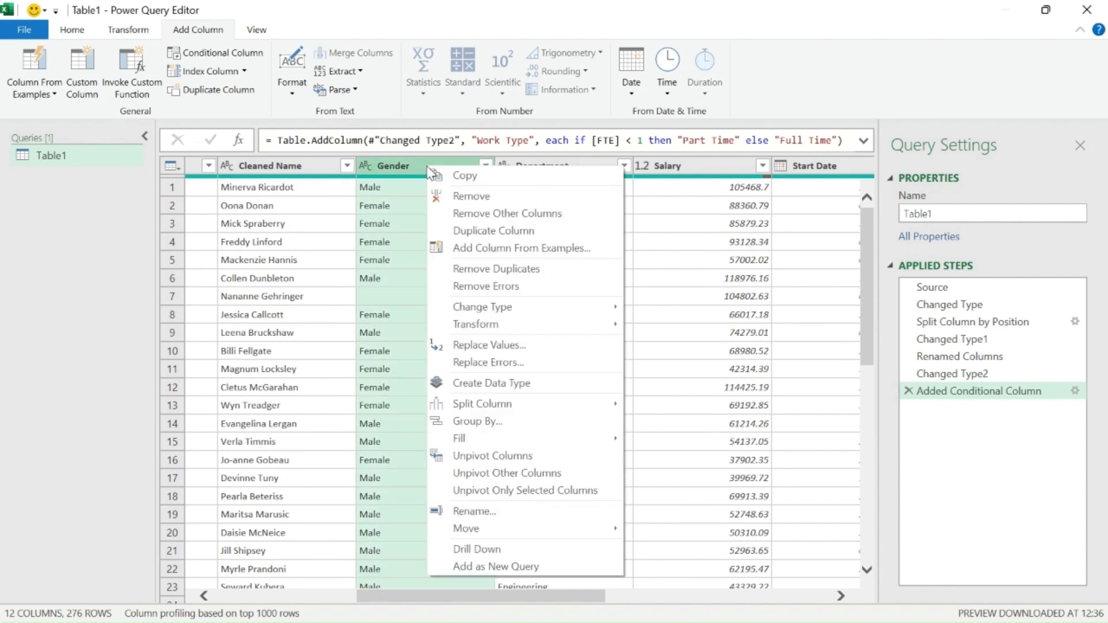
left_click(514, 344)
type("null")
left_click(326, 330)
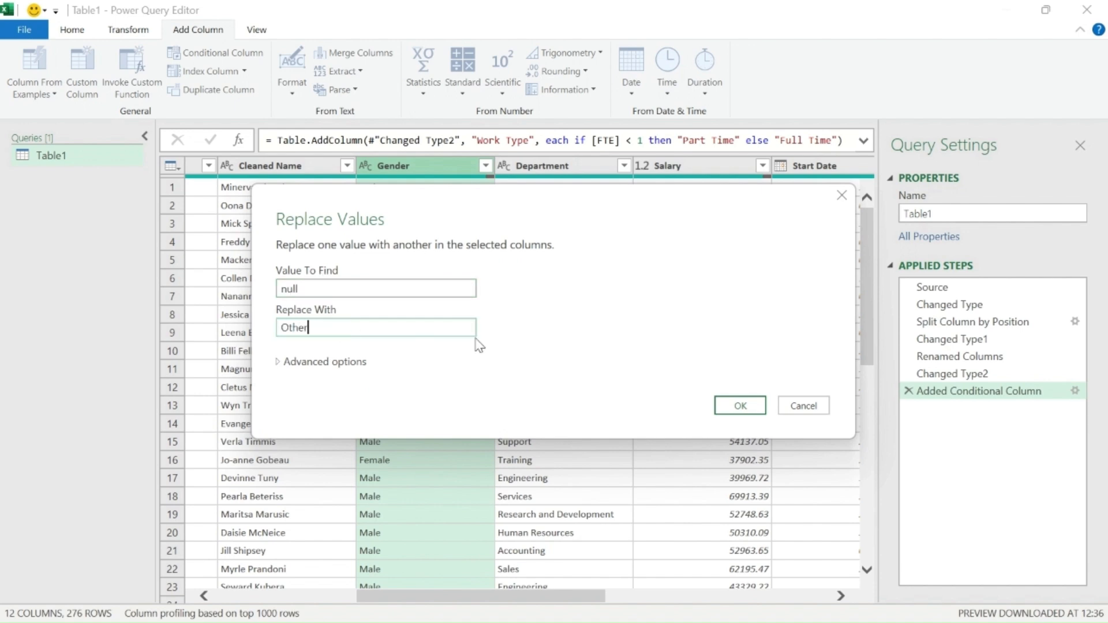
left_click(744, 408)
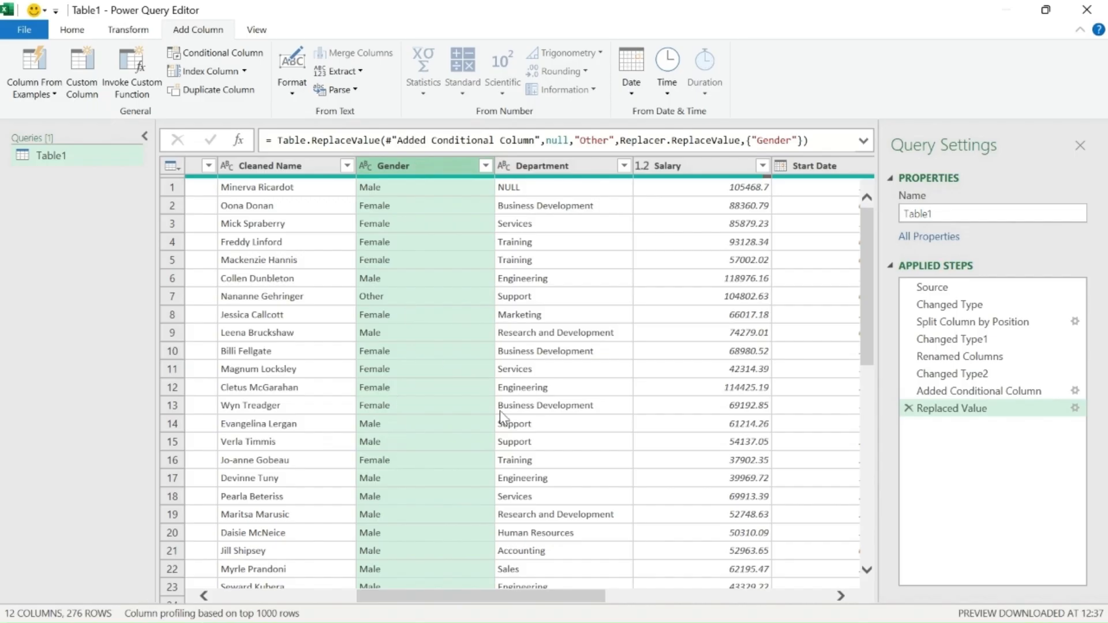
Step: Filter the Department column to exclude the rows with the value NULL
left_click(547, 372)
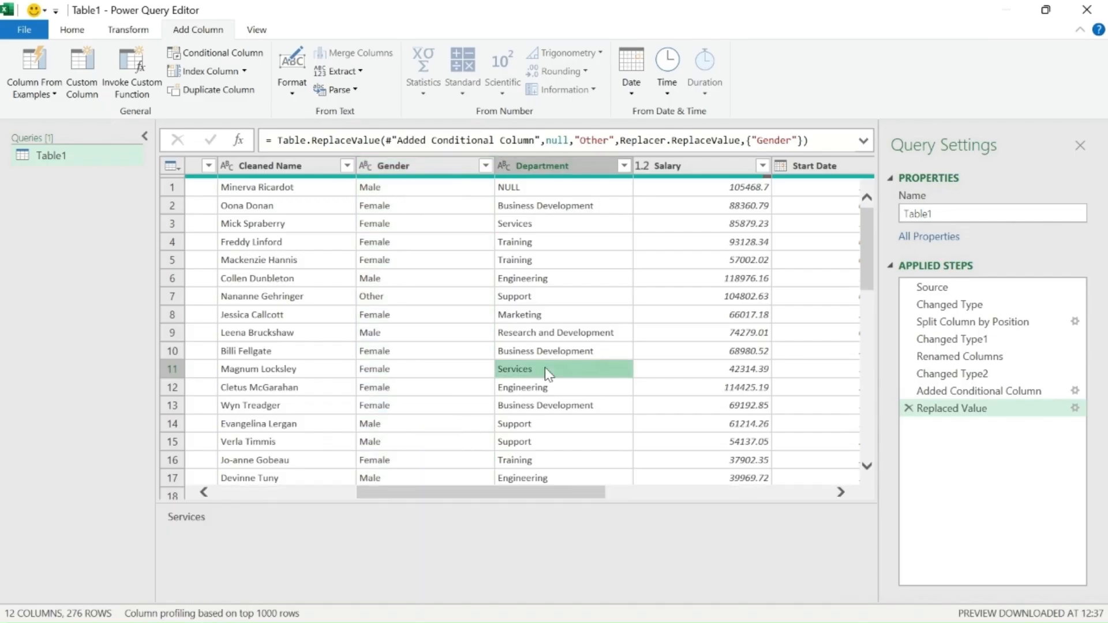
left_click(534, 186)
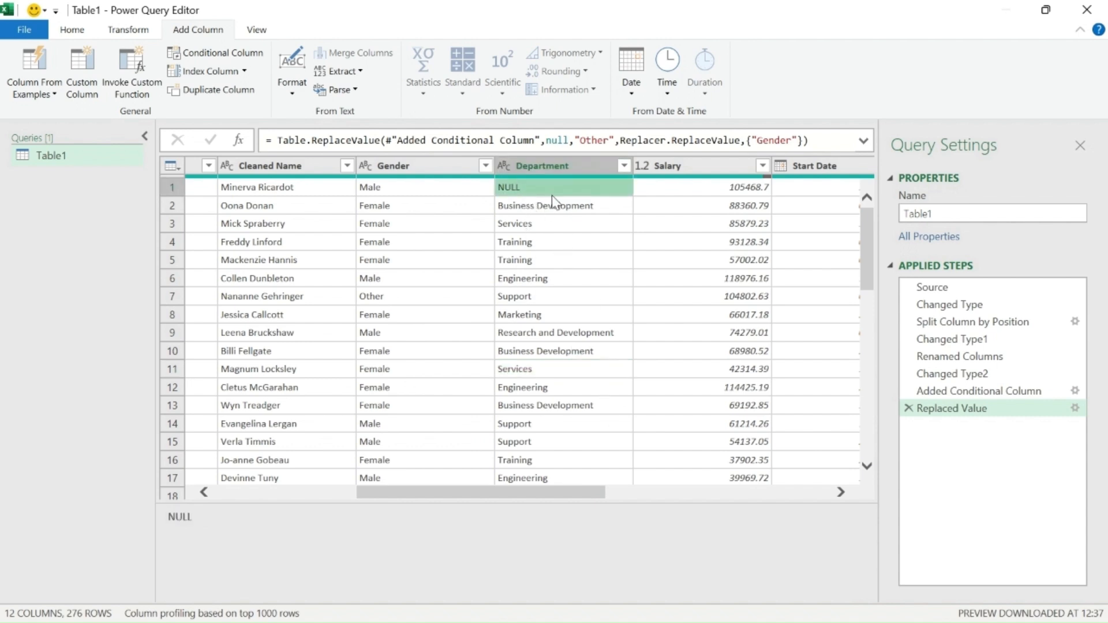
right_click(551, 164)
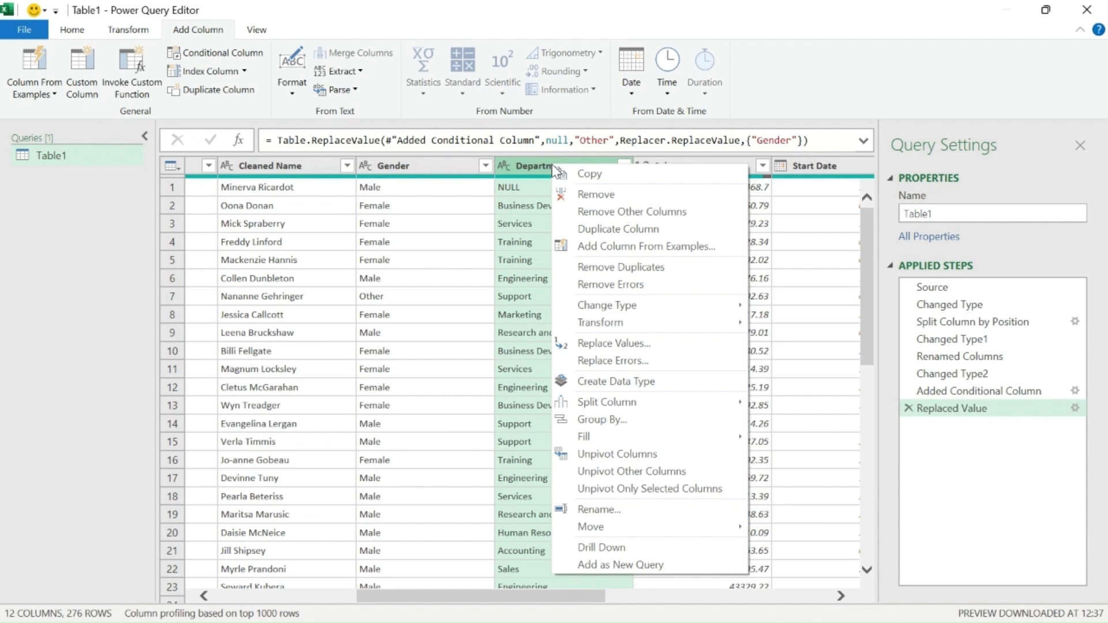
left_click(538, 168)
left_click(624, 166)
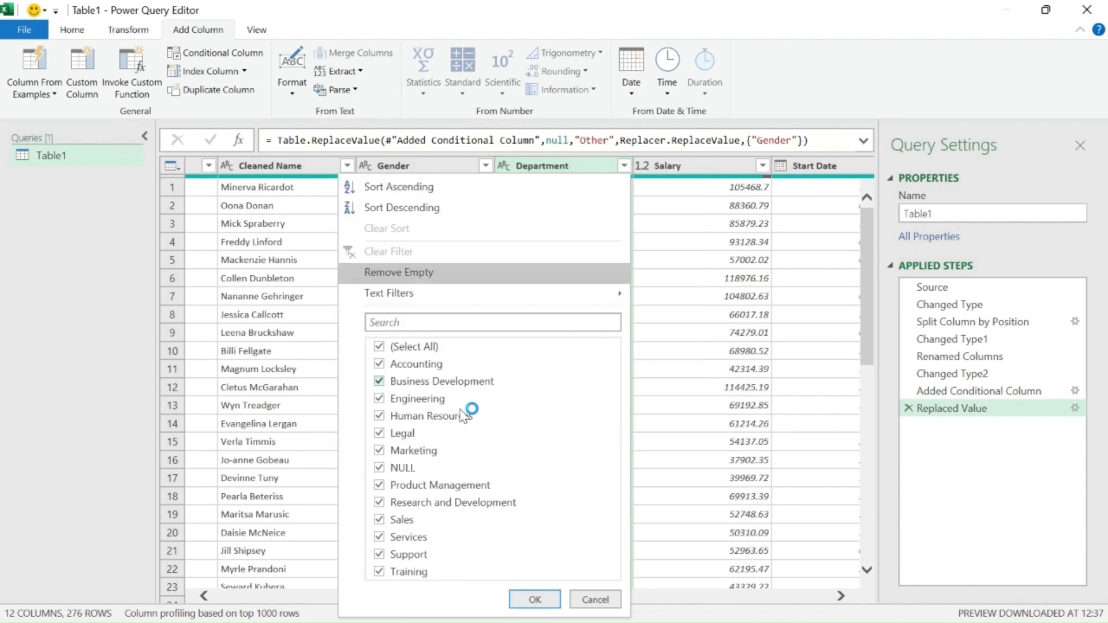
left_click(379, 469)
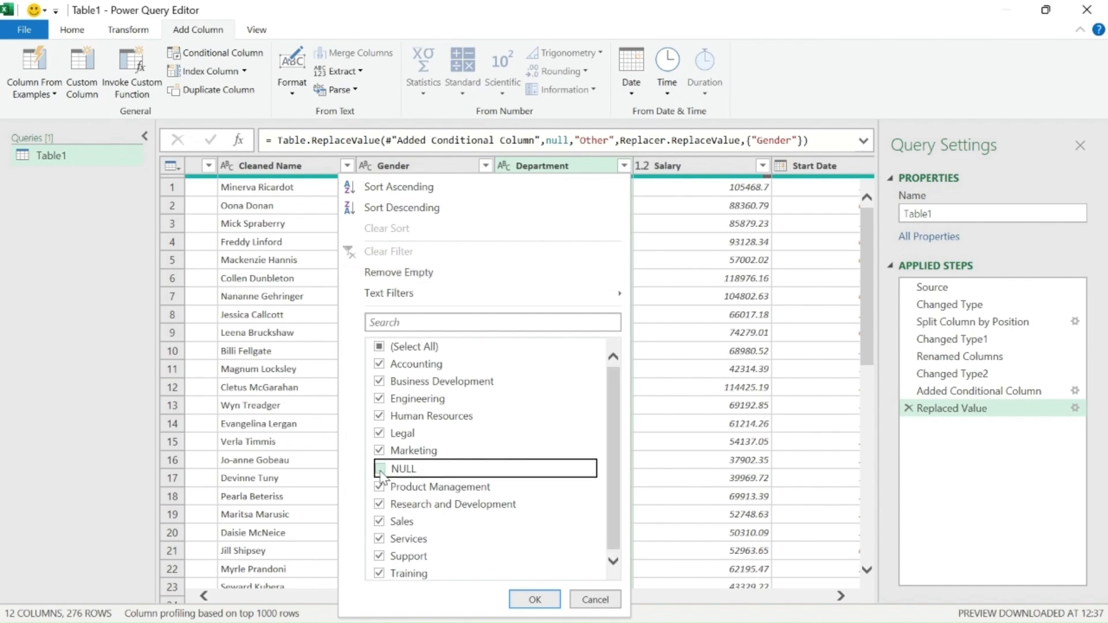
left_click(532, 600)
Step: Review the filtered rows and all columns of the query from Cost Center to Work Type
scroll(537, 496, "down", 20)
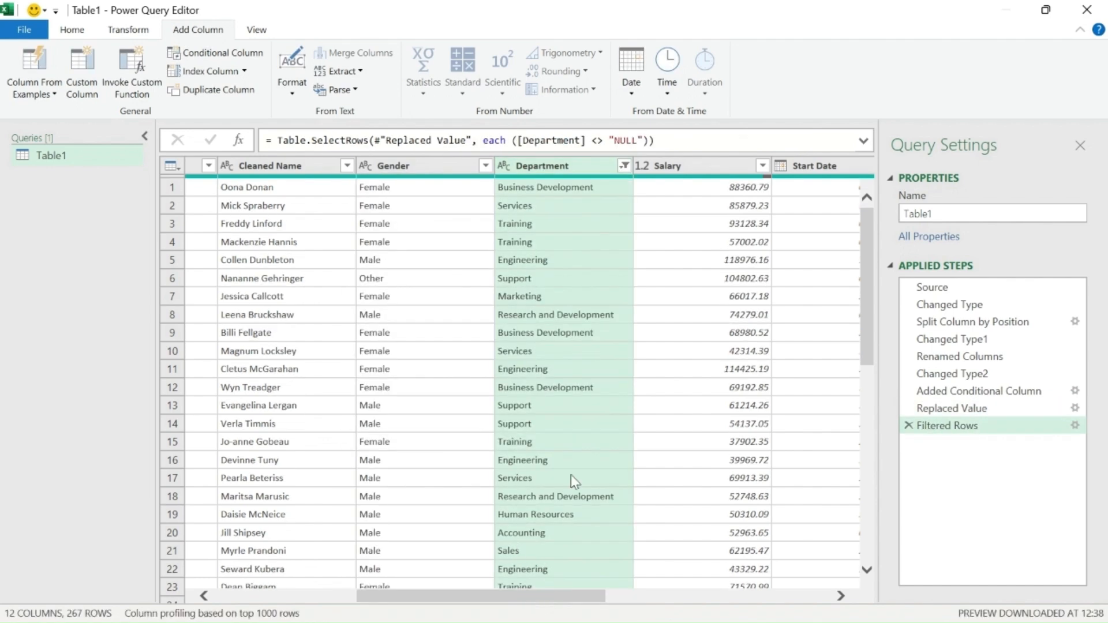
scroll(537, 510, "down", 14)
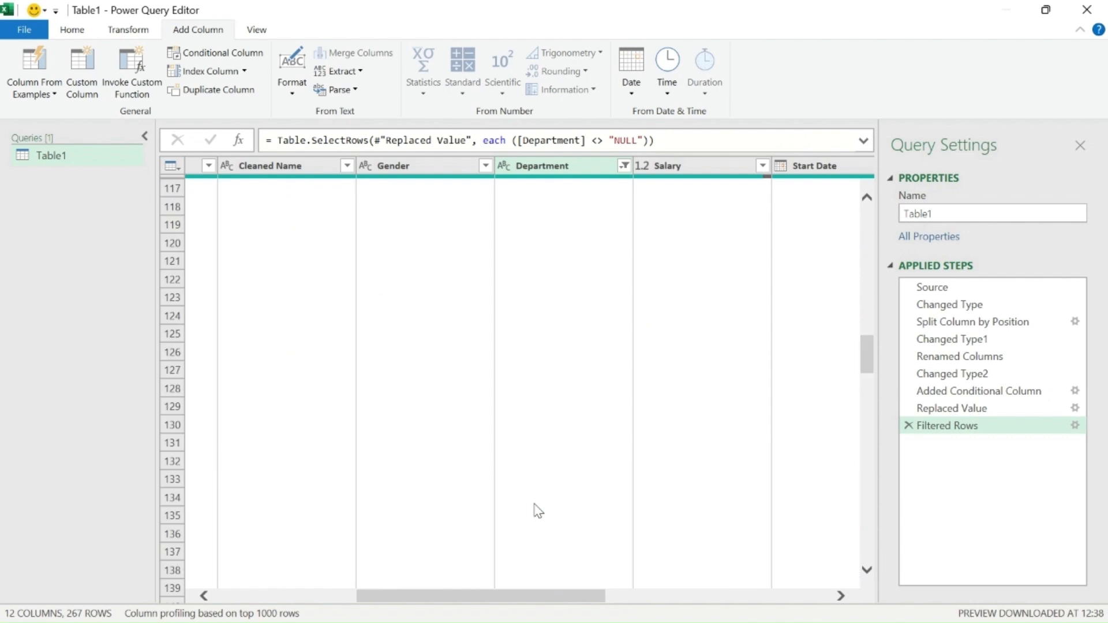
left_click(840, 596)
left_click(839, 597)
left_click(839, 596)
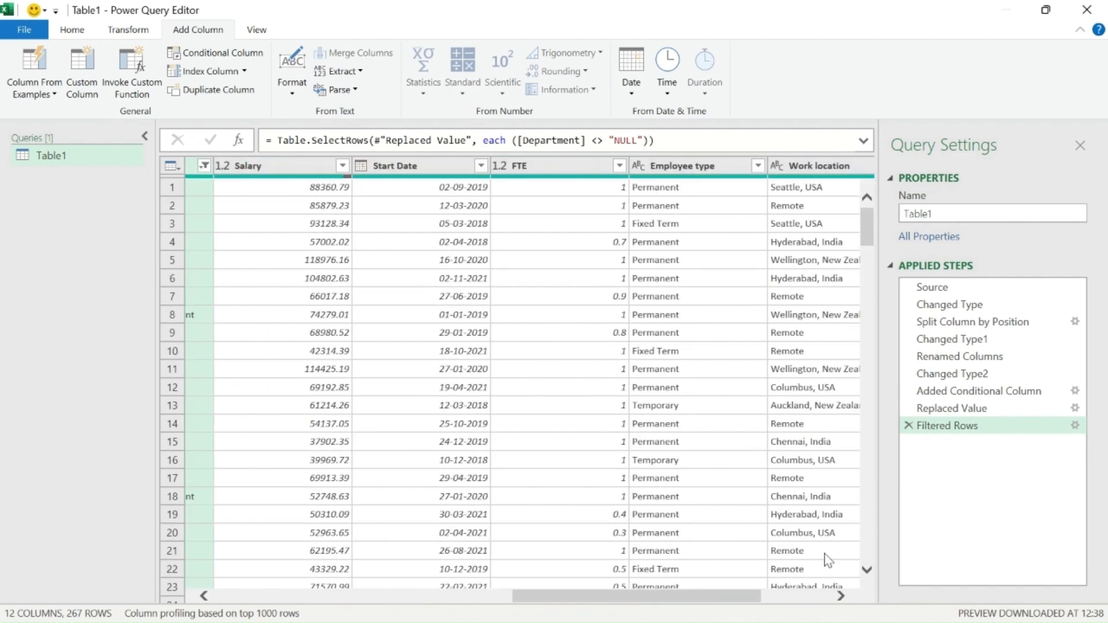
left_click(844, 597)
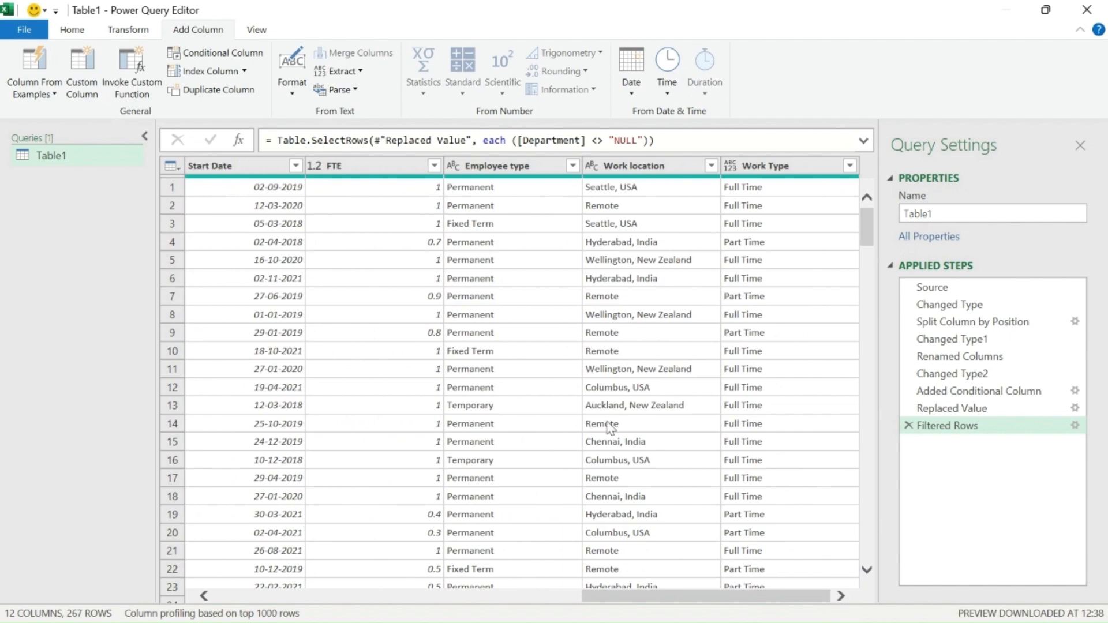
left_click_drag(659, 600, 264, 573)
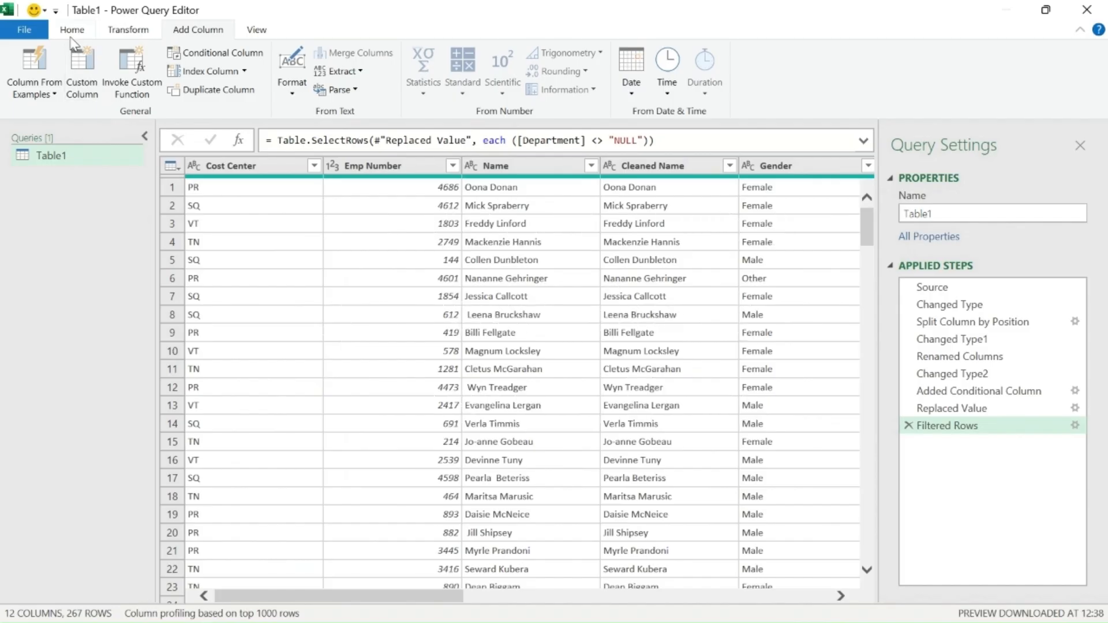
Step: Close the query editor and load the cleaned table into the workbook, dismissing the Analyze Data suggestion and the Queries & Connections pane
left_click(72, 30)
left_click(23, 68)
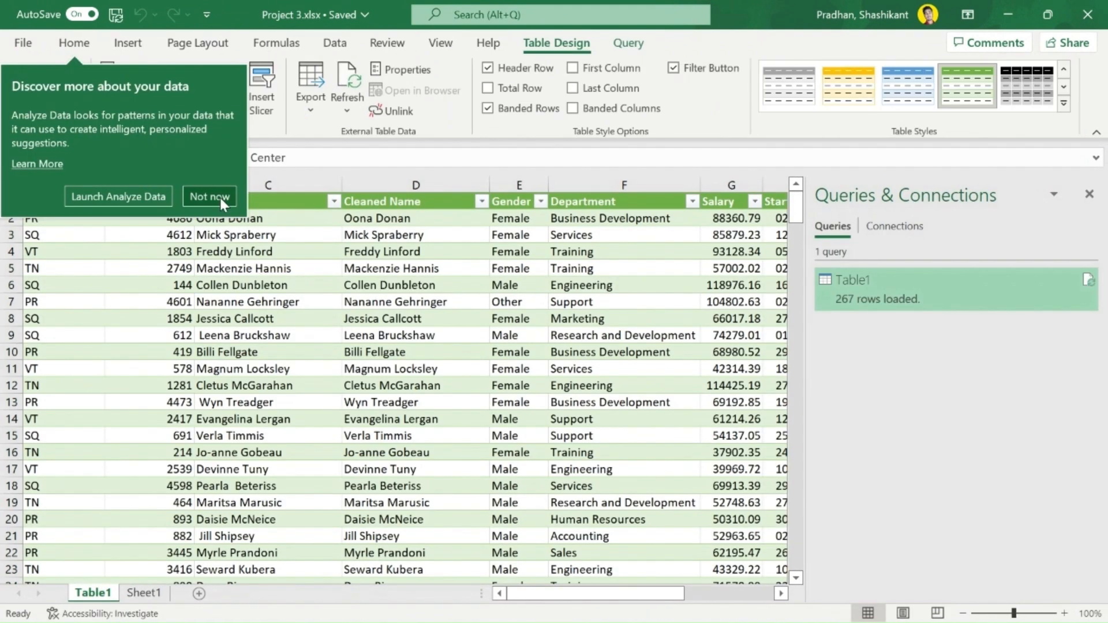
left_click(222, 201)
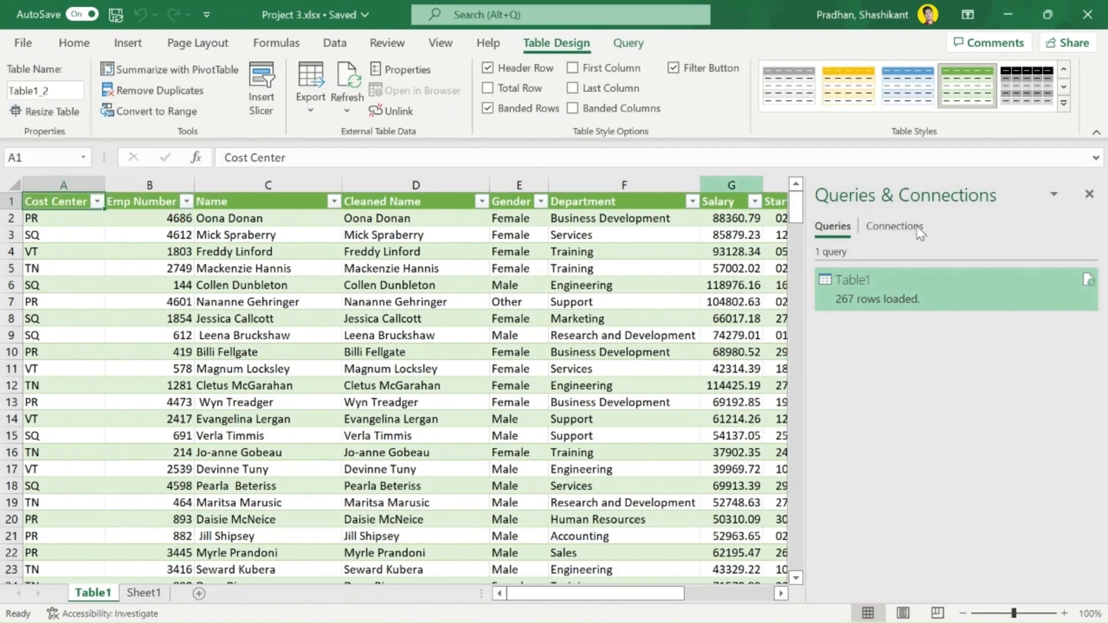
left_click(1088, 195)
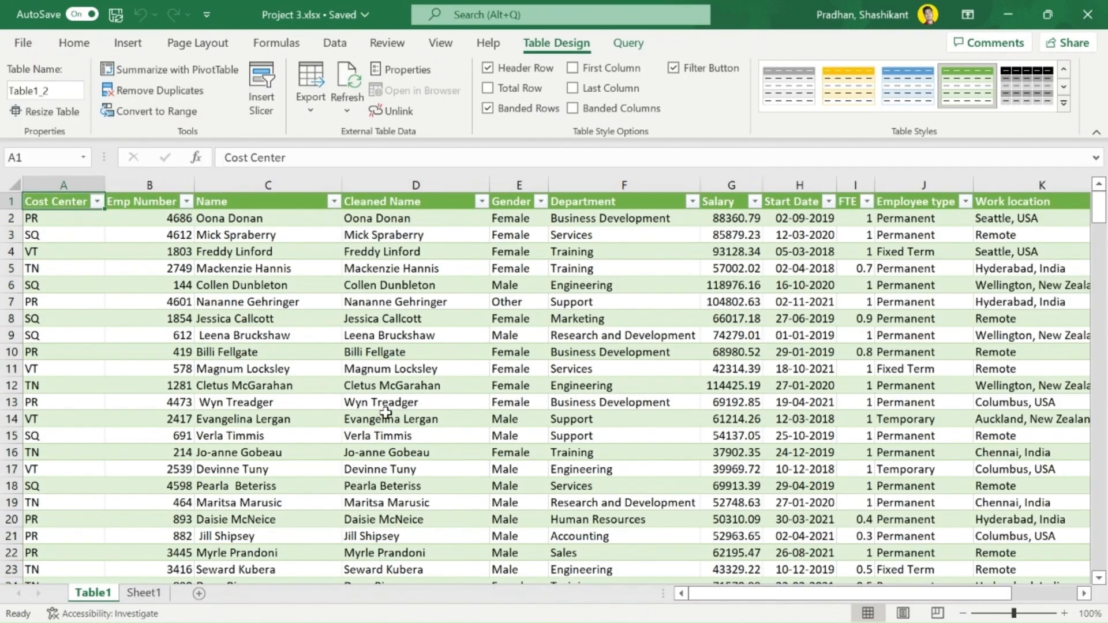
Step: Rename the sheet holding the loaded query table to "Cleaned Data"
scroll(385, 412, "down", 20)
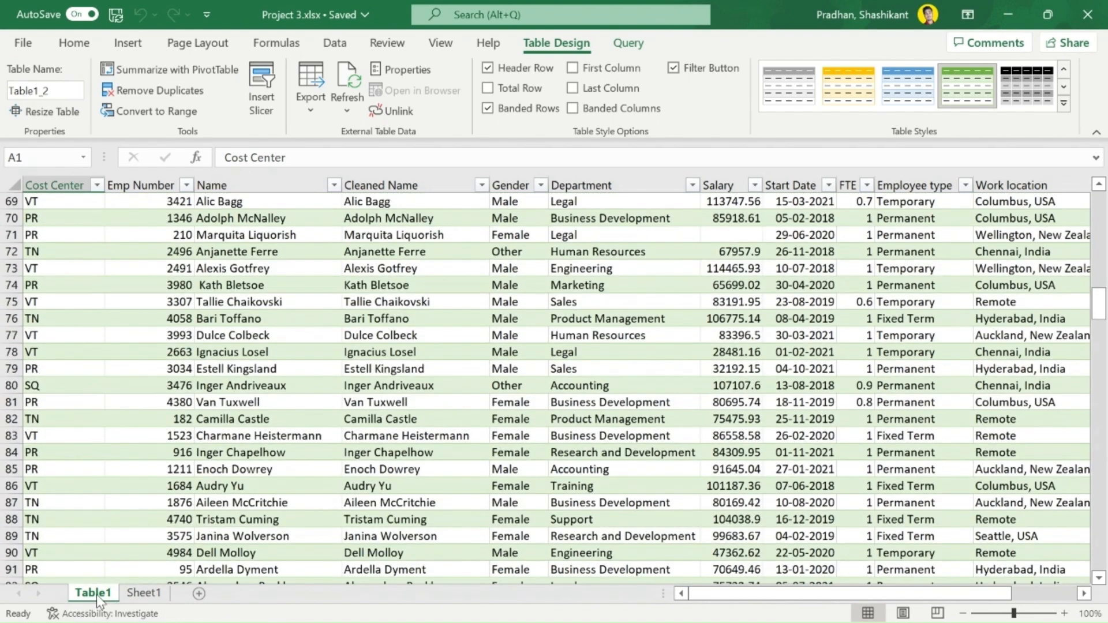
double_click(96, 594)
type("Clea")
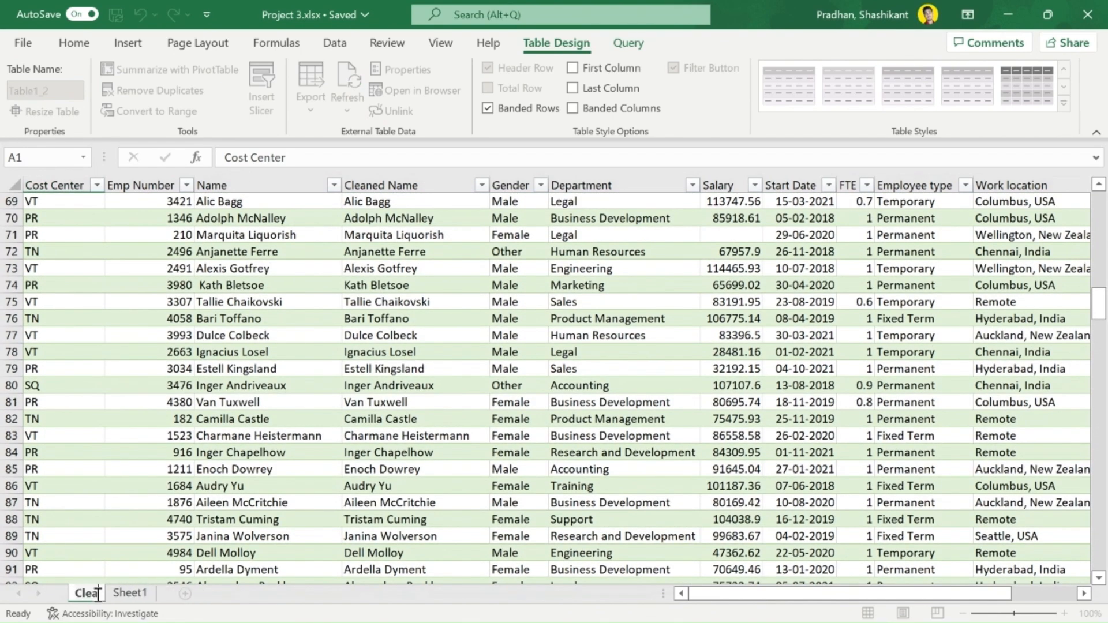
type("ned Dat")
left_click(289, 544)
Step: Delete the original untrimmed Name column from the loaded table, keeping the Cleaned Name column
scroll(479, 421, "up", 20)
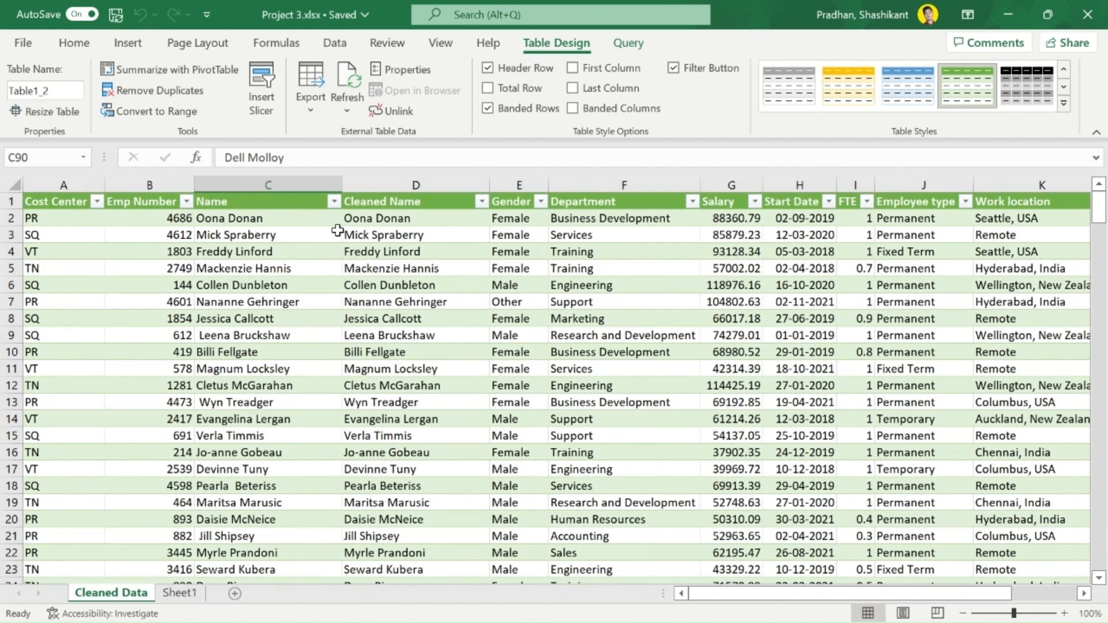
right_click(270, 180)
left_click(316, 352)
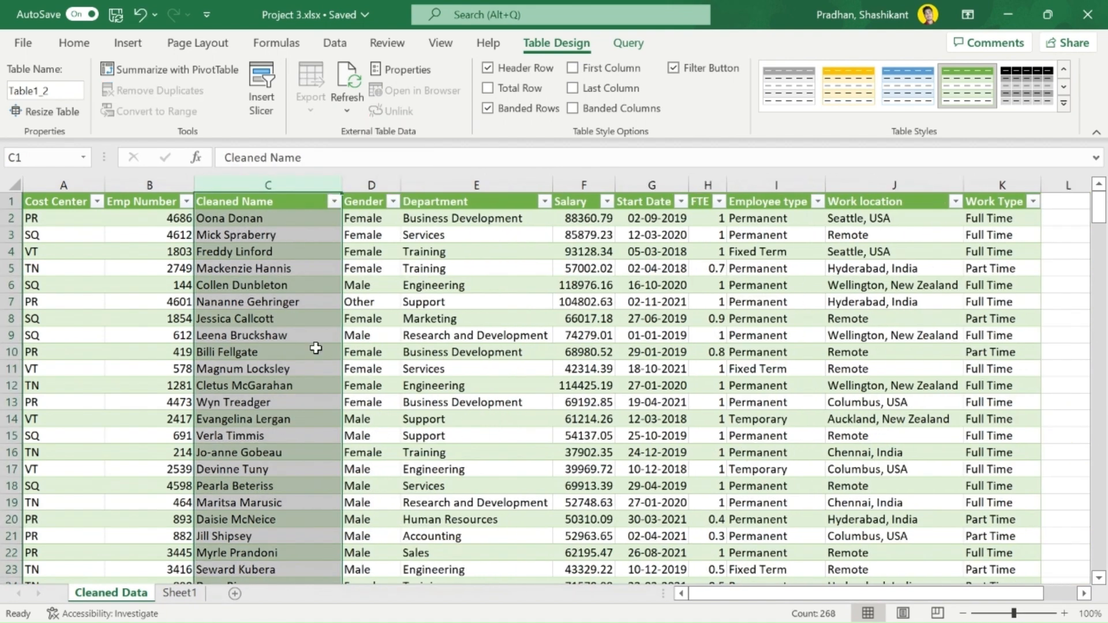
left_click(461, 350)
Step: Examine the cleaned record in row 4 across the table's columns, starting from Cost Center
left_click(82, 251)
key("Right")
key("Right")
key("Right")
key("Right")
key("Right")
key("Right")
key("Right")
key("Right")
key("Right")
key("Right")
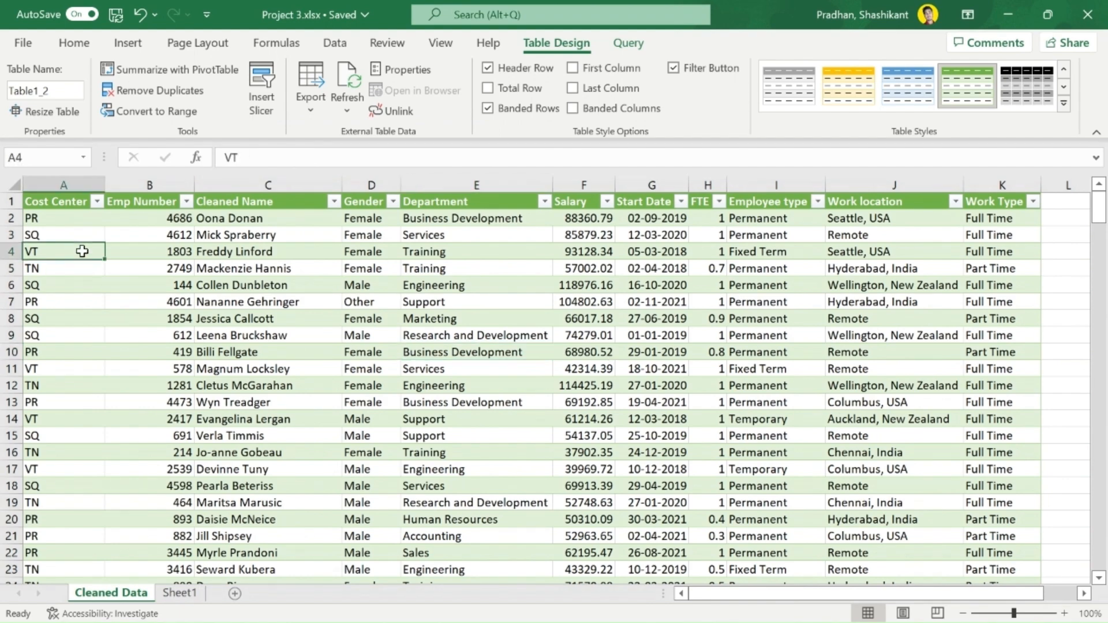